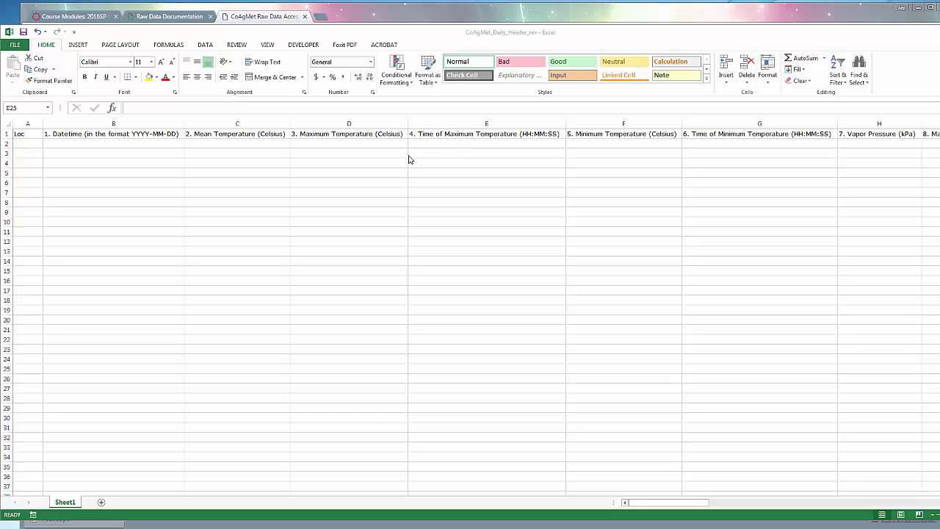
Switch to the CoAgMet Raw Data Access page in the browser and set the end day to 31
left_click(409, 12)
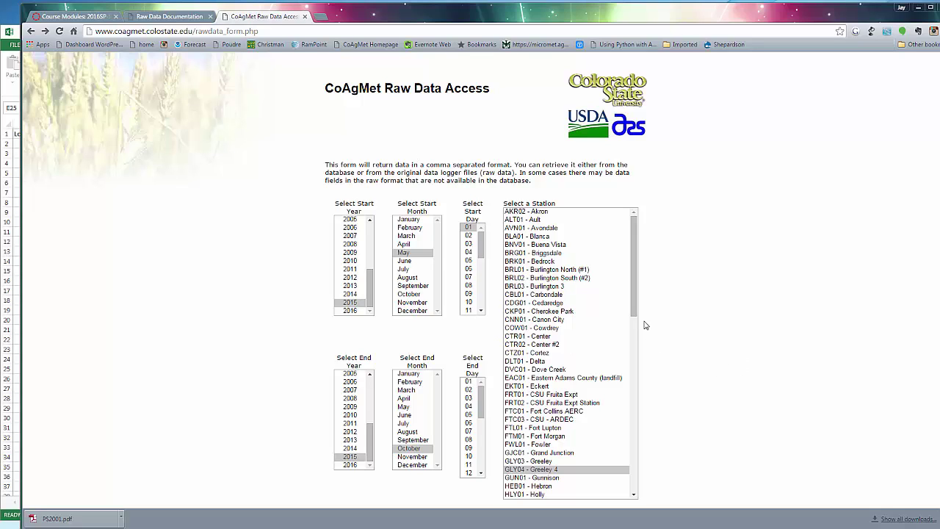
left_click_drag(635, 305, 635, 316)
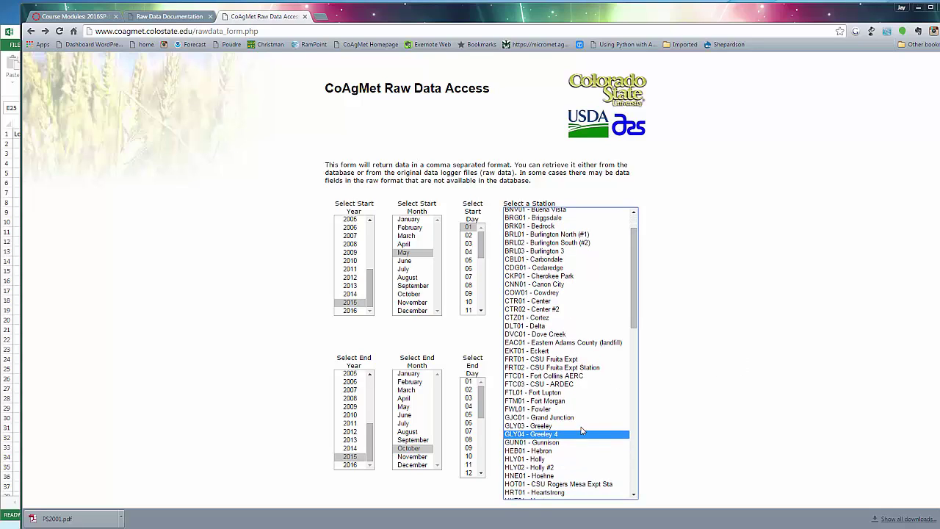
scroll(583, 432, "up", 1)
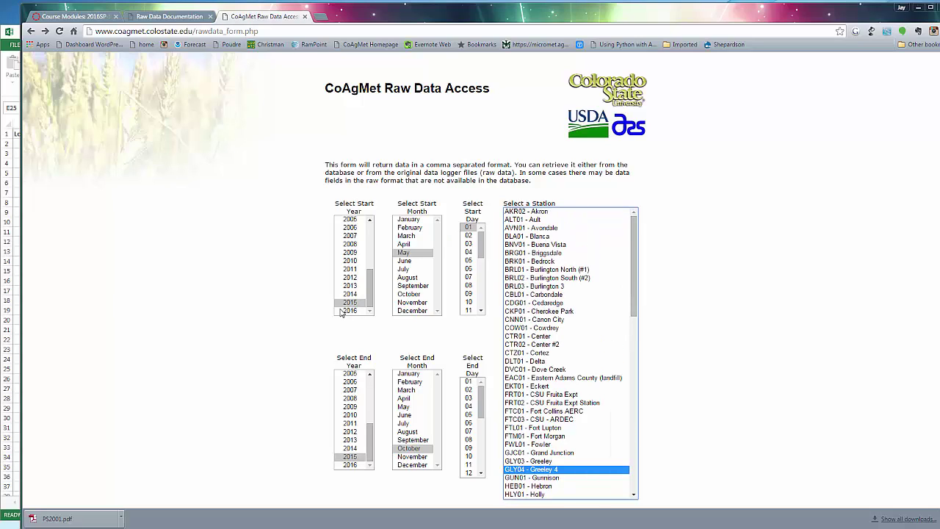
left_click_drag(477, 403, 479, 454)
left_click(469, 472)
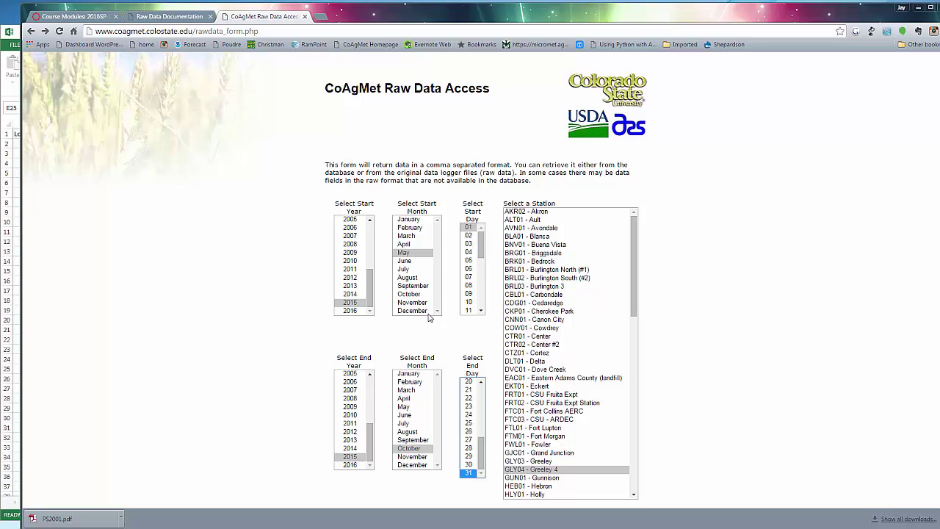
Submit the raw data request for the daily Greeley 4 station data
left_click_drag(761, 21, 706, 17)
left_click_drag(897, 159, 893, 316)
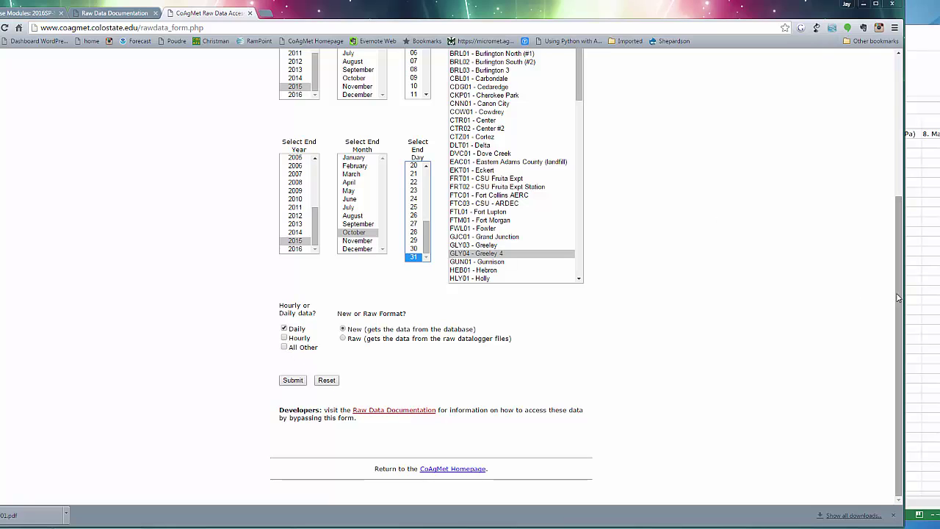
left_click_drag(898, 297, 897, 235)
left_click(293, 484)
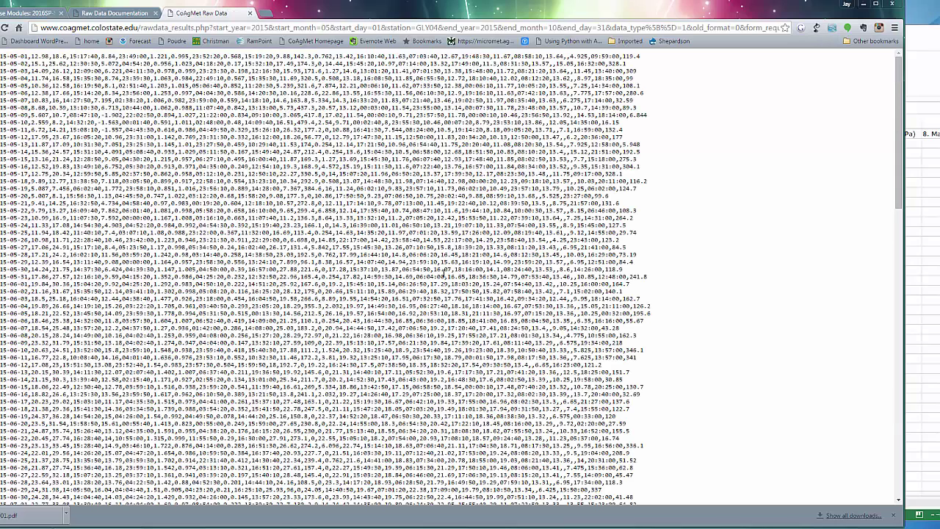
Copy all the returned raw data and paste it at cell A2 of the CoAgMet_Daily_Header_rev workbook in Excel
key("ctrl+a")
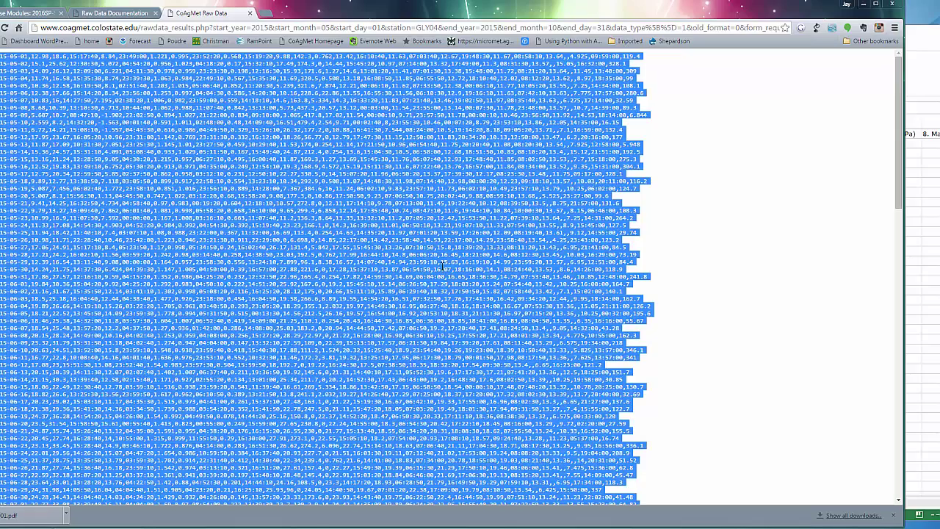
double_click(308, 11)
left_click(143, 36)
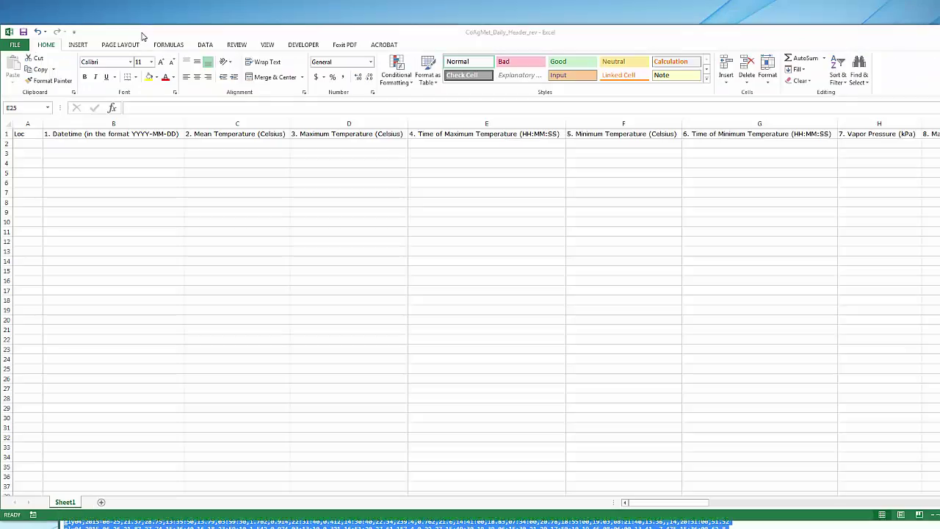
left_click_drag(248, 33, 255, 20)
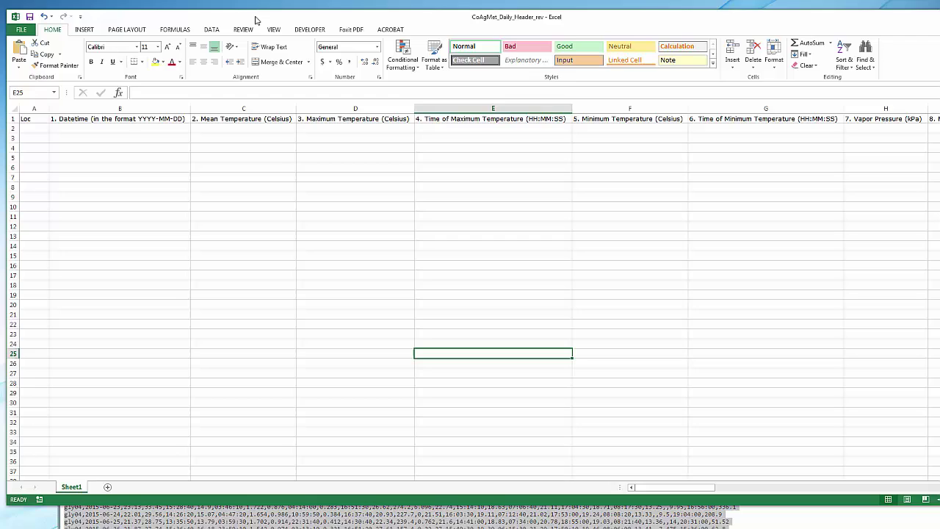
left_click(40, 129)
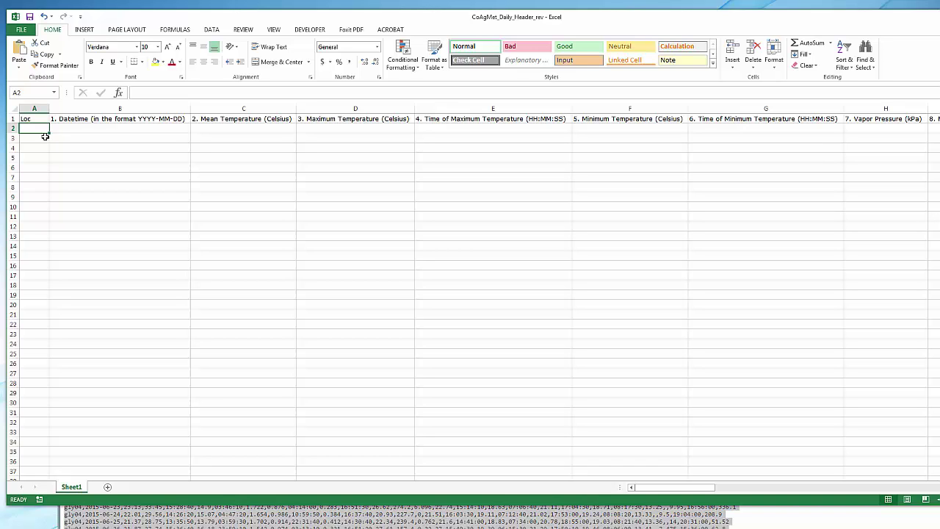
key("ctrl+v")
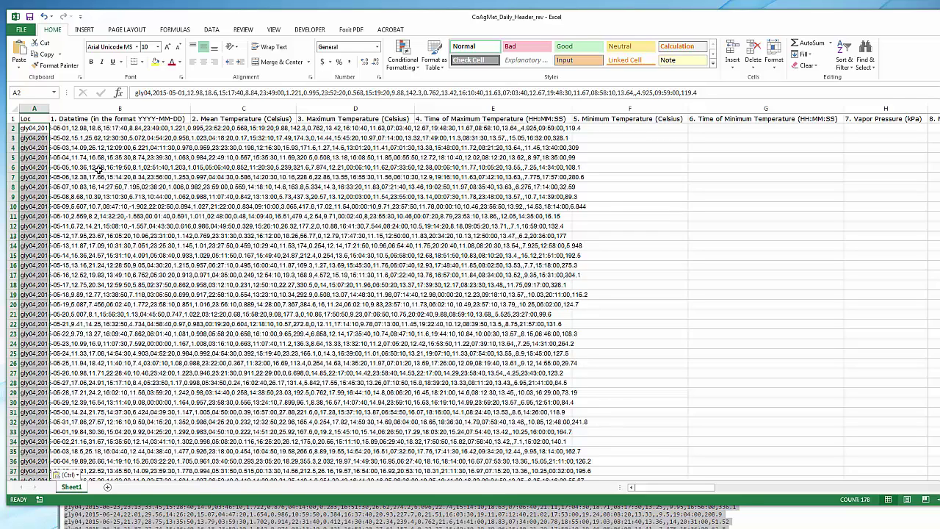
Split the pasted data into columns with Text to Columns, using the delimited type with comma as an added delimiter
left_click(212, 30)
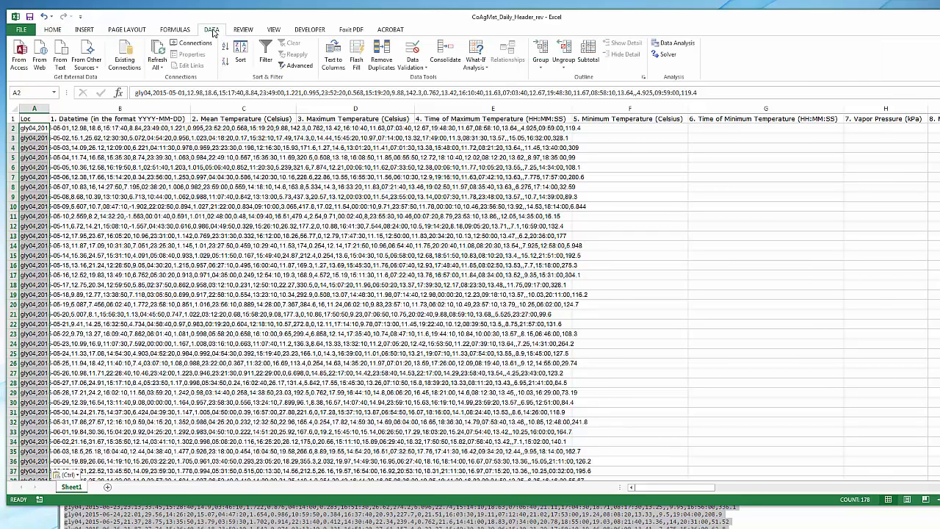
left_click(334, 66)
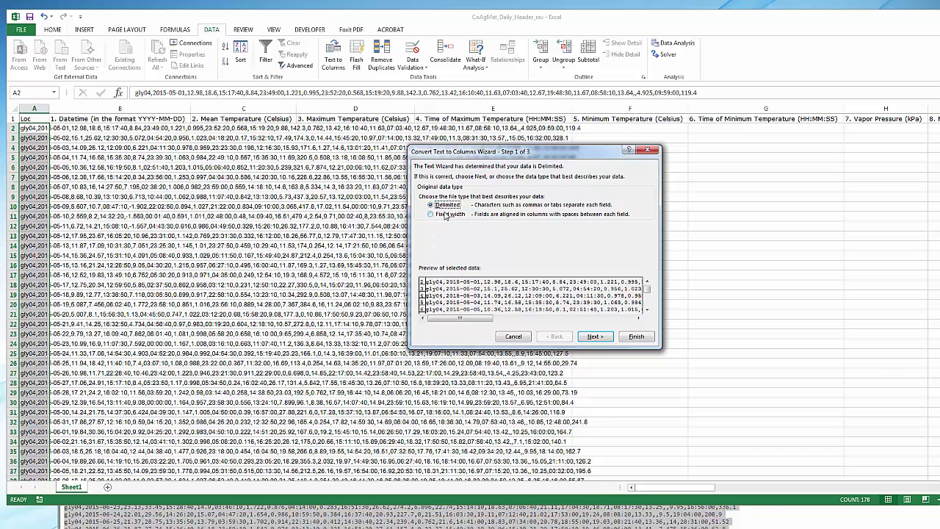
left_click(593, 337)
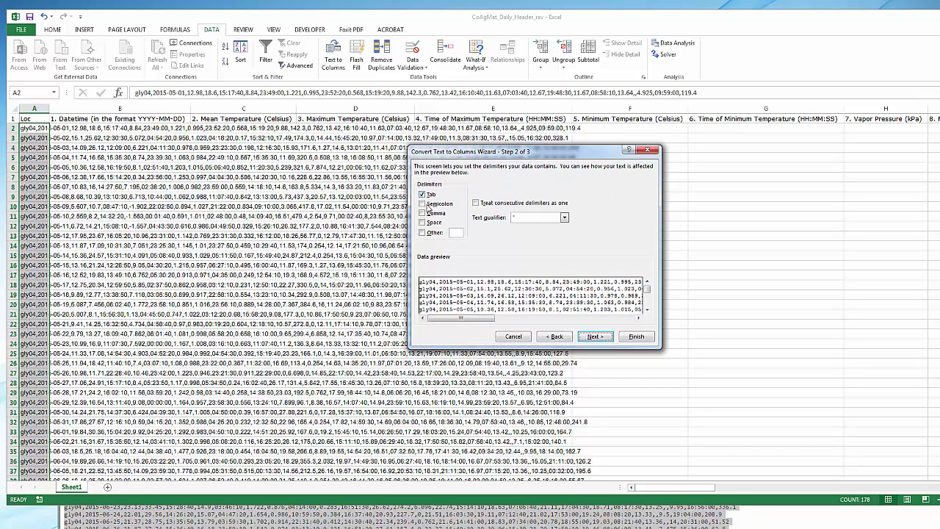
left_click(429, 214)
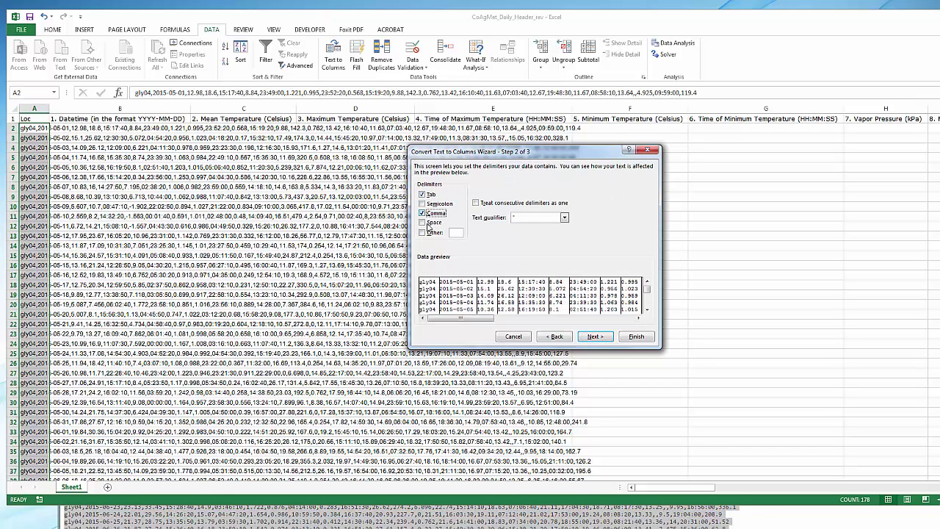
left_click(588, 337)
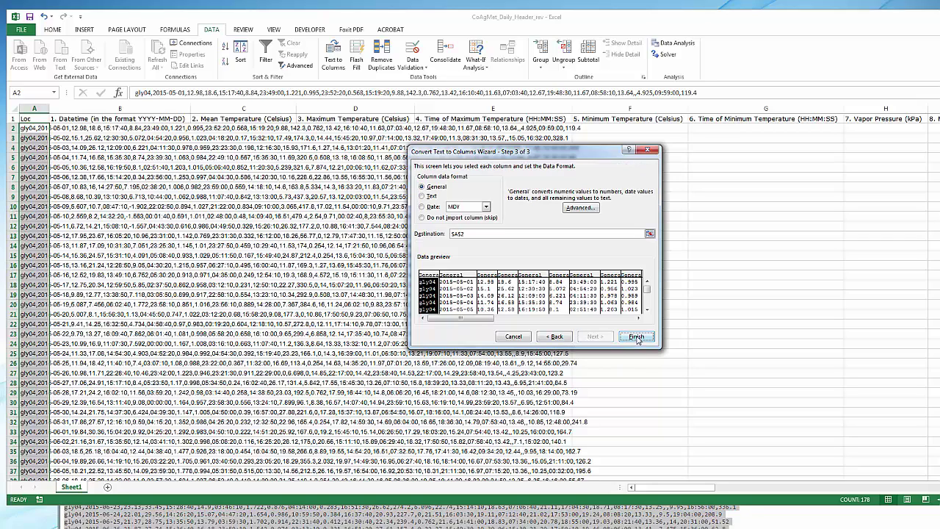
left_click(636, 337)
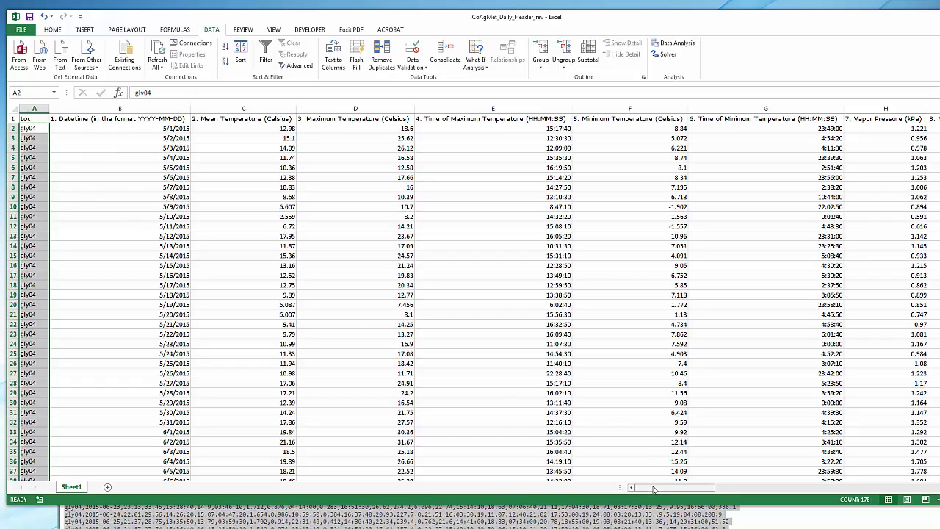
Look over the split columns through to the last one and save the workbook as CoAgMet_GDD_Greely_2015
left_click_drag(665, 488, 931, 487)
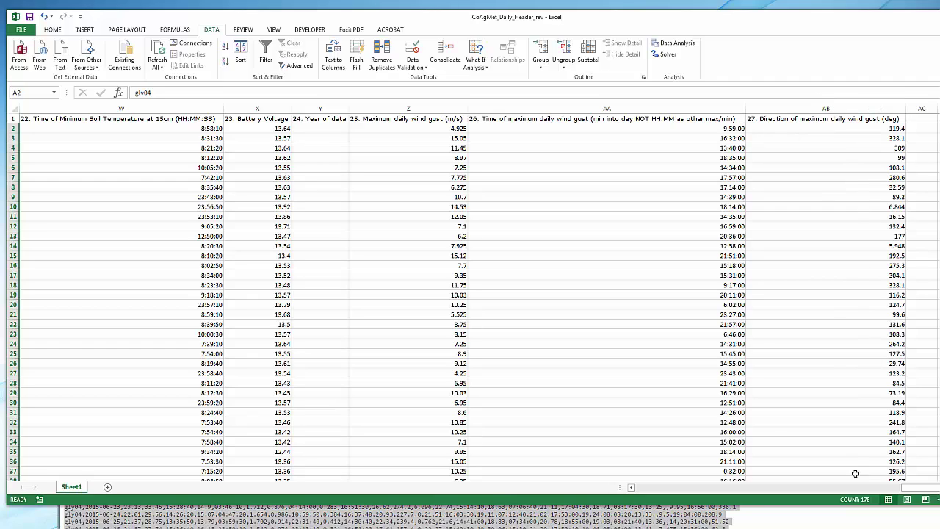
left_click_drag(913, 487, 632, 498)
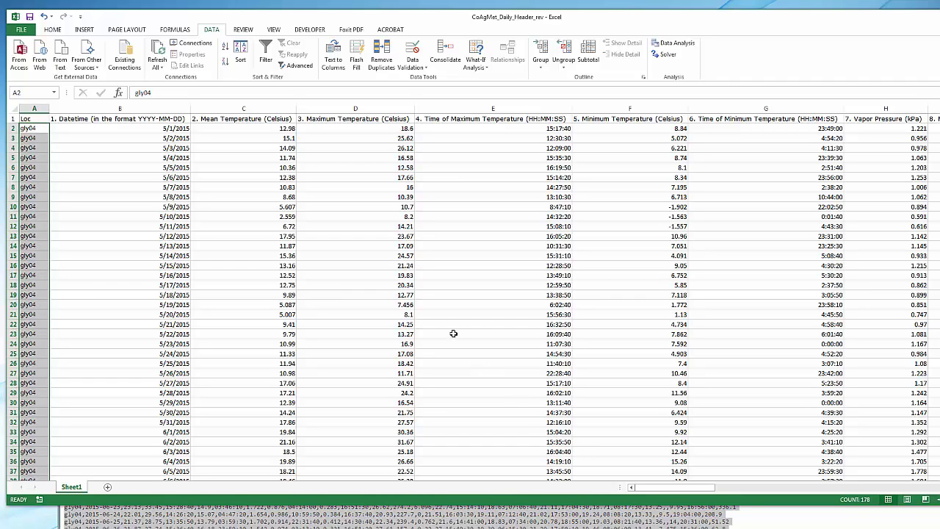
left_click(30, 32)
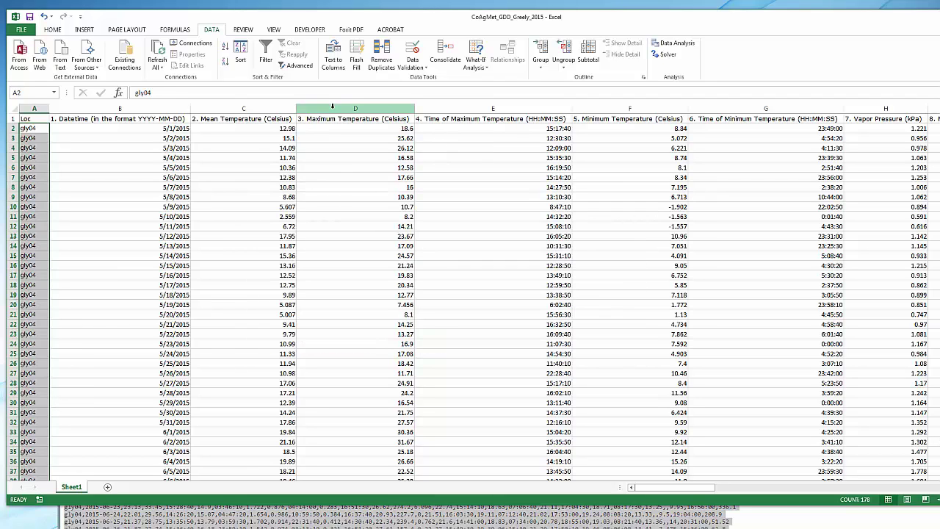
Delete the Time of Maximum Temperature column between the maximum and minimum temperature columns
left_click(333, 108)
left_click(612, 109)
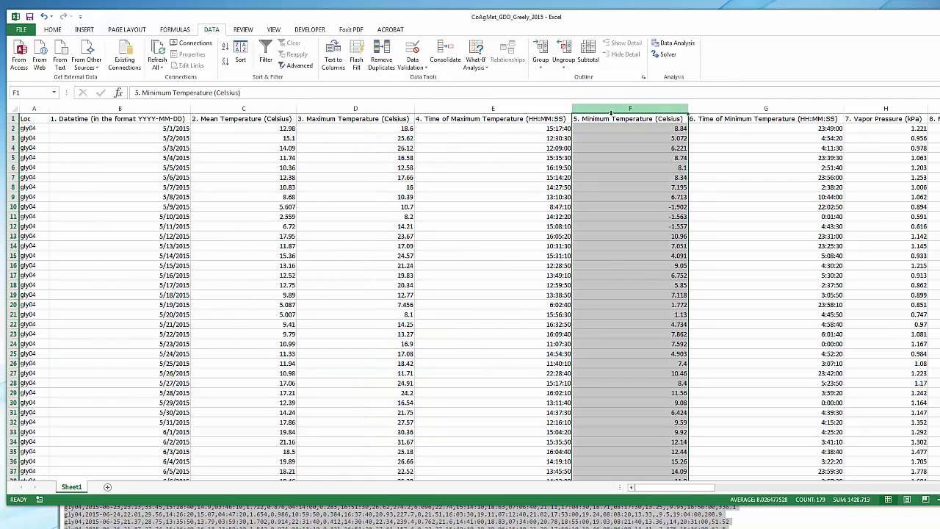
left_click(485, 108)
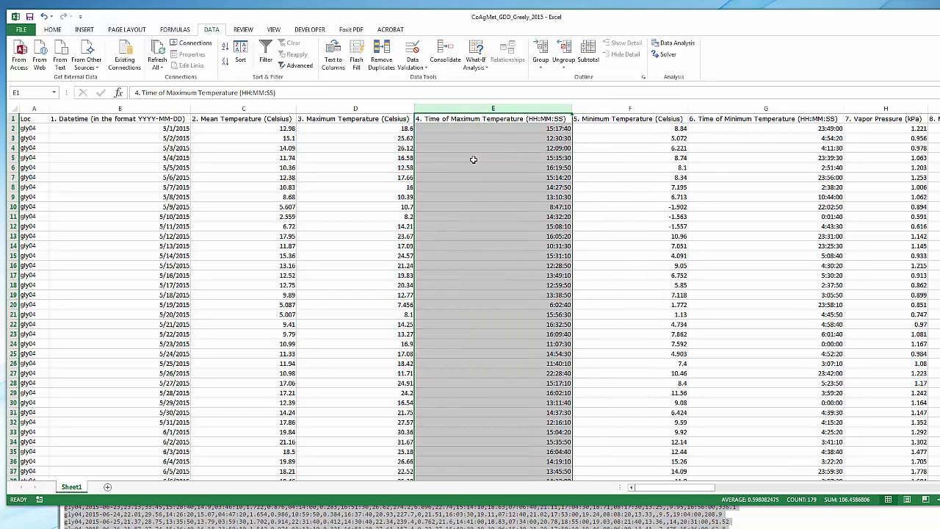
left_click(53, 31)
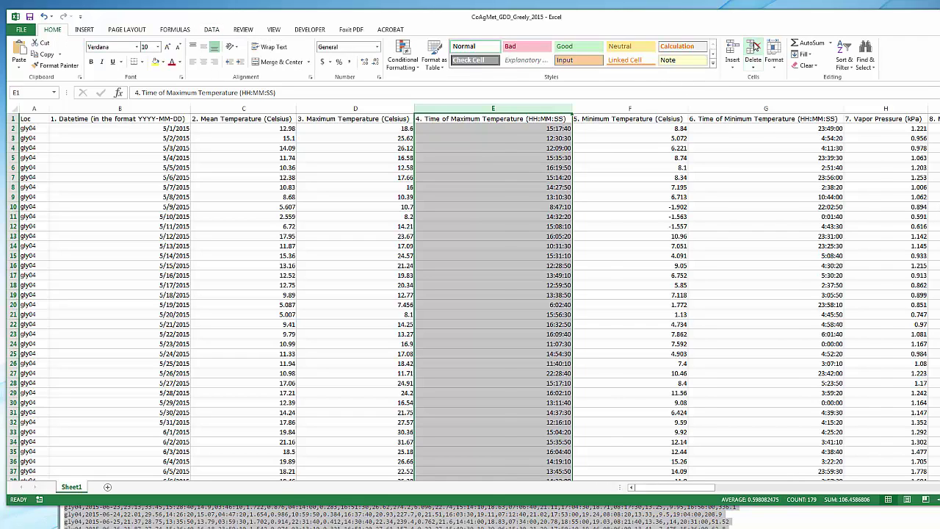
left_click(754, 47)
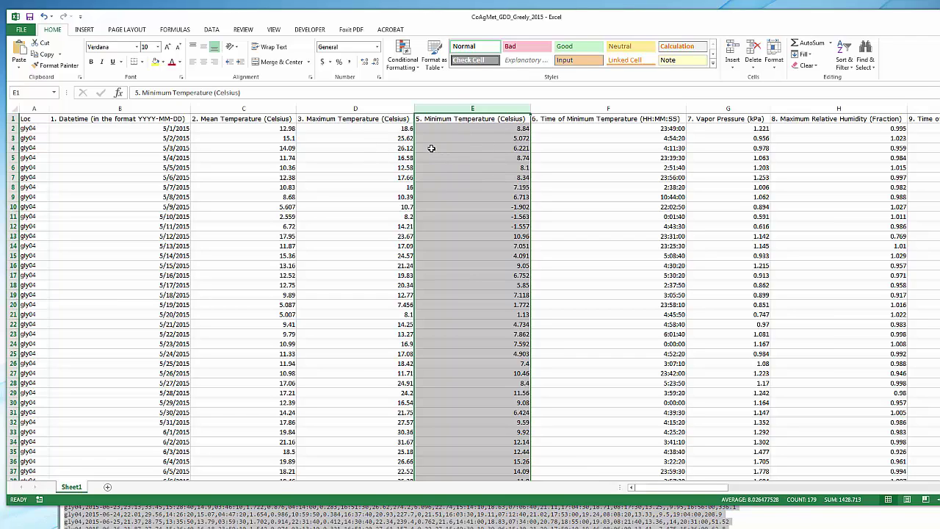
Insert a new column F after the Minimum Temperature column and head it Tmax_F
left_click(569, 108)
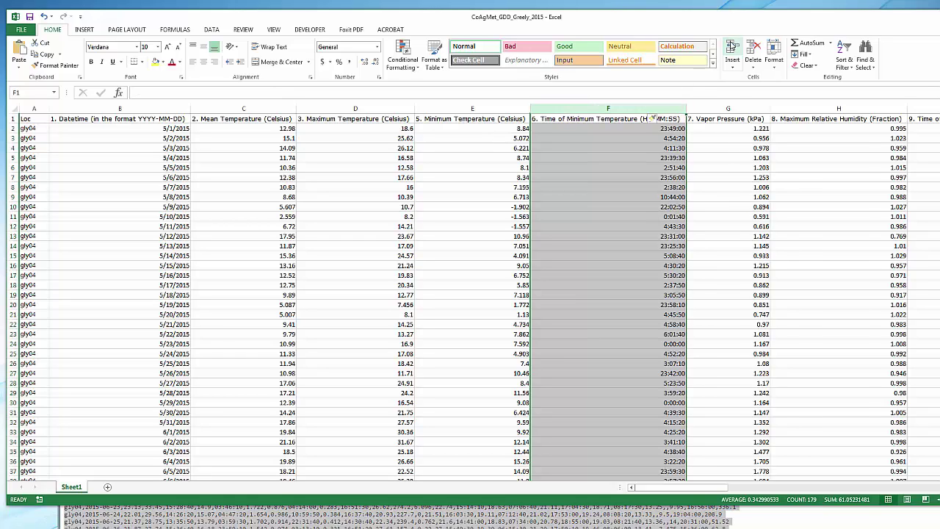
left_click(732, 45)
left_click(588, 118)
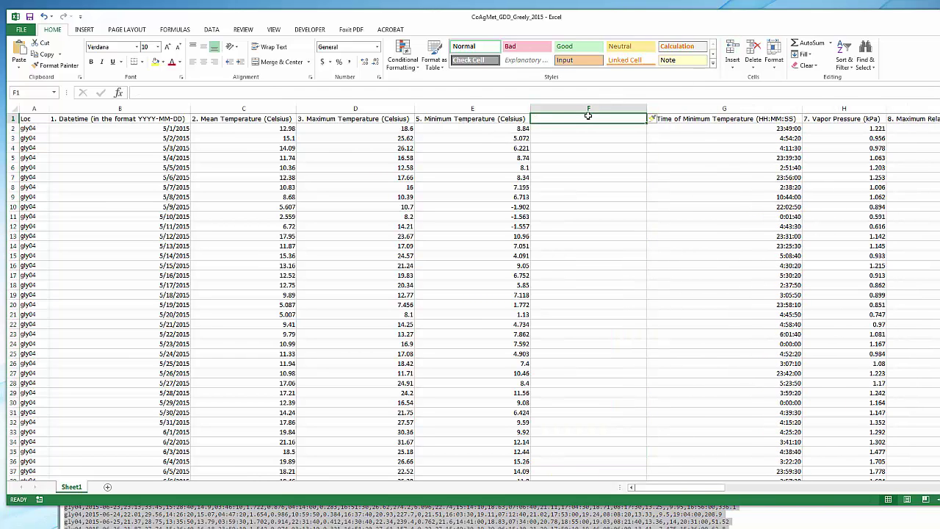
type("Tmax_F")
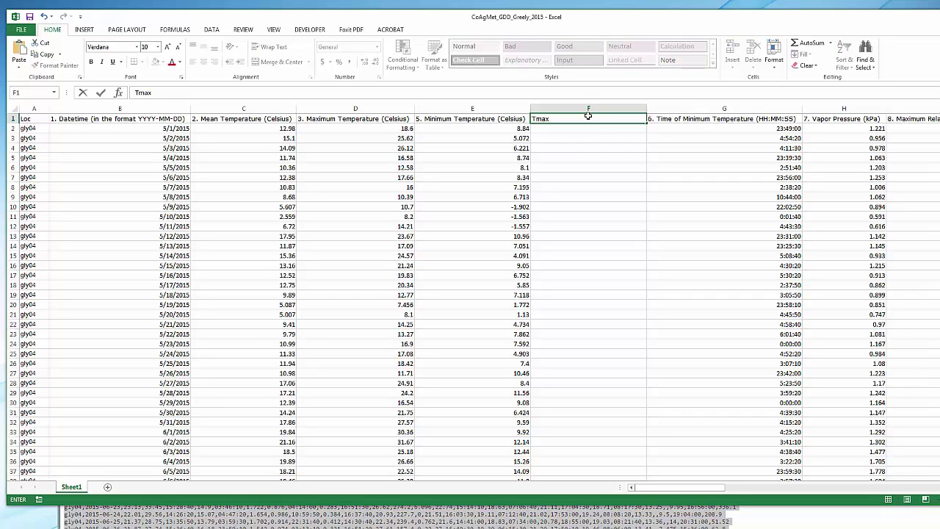
left_click(552, 128)
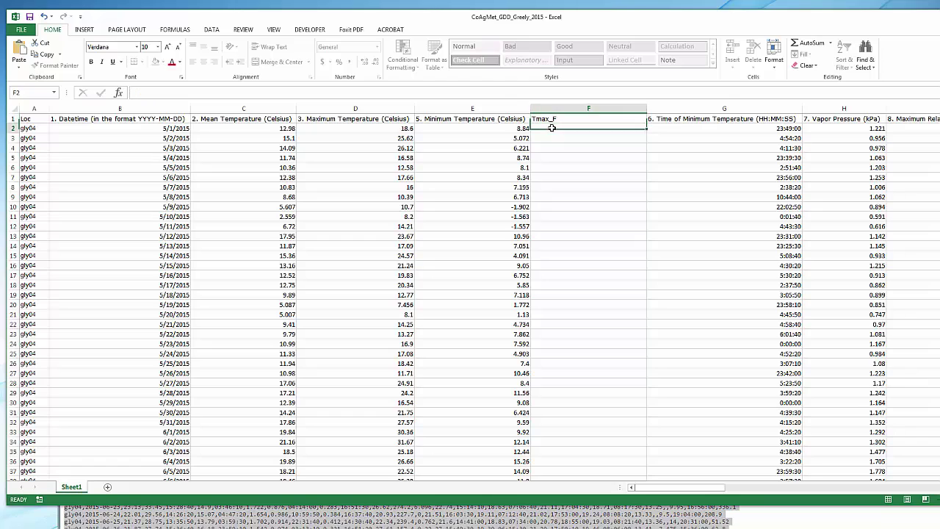
Insert another column after Tmax_F and head it Tmin_F
left_click(672, 108)
left_click(732, 52)
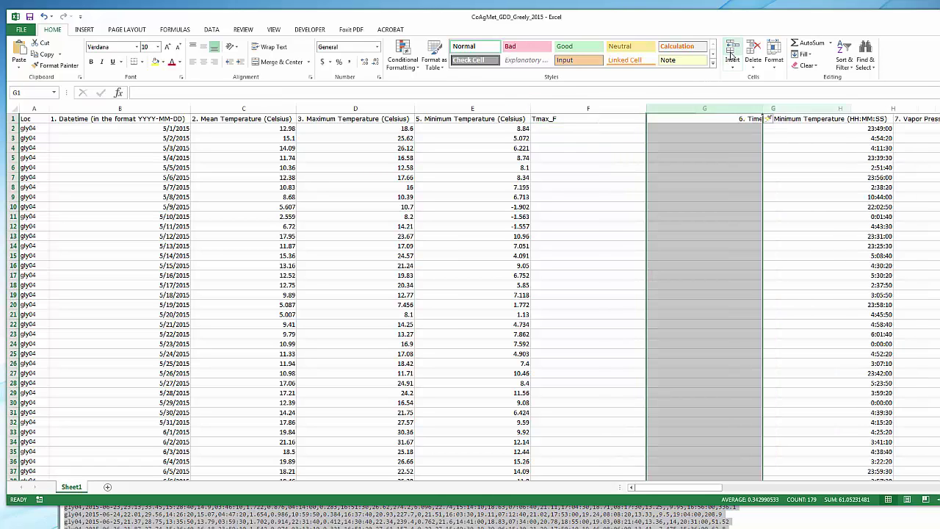
left_click(683, 119)
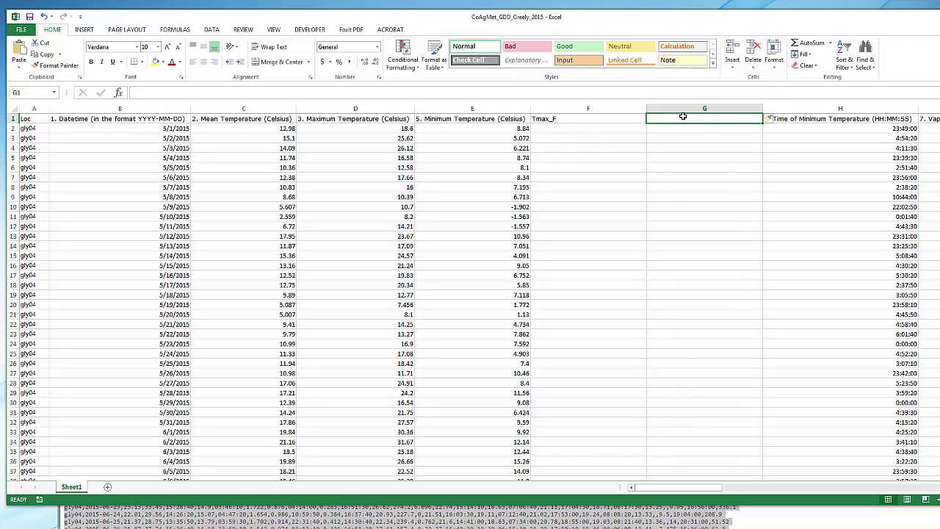
type("Tmin_F")
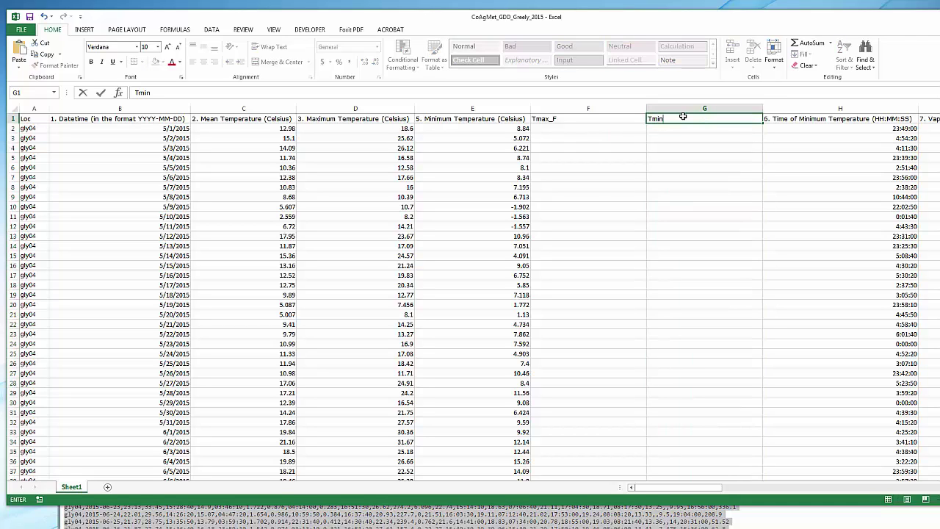
Convert the first maximum temperature to Fahrenheit in F2 with the formula =D2*1.8+32
left_click(592, 130)
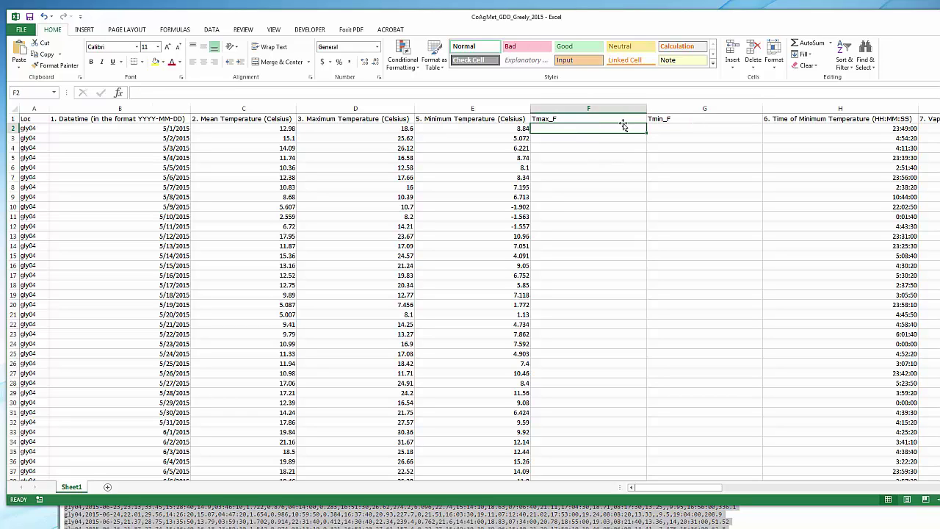
type("=")
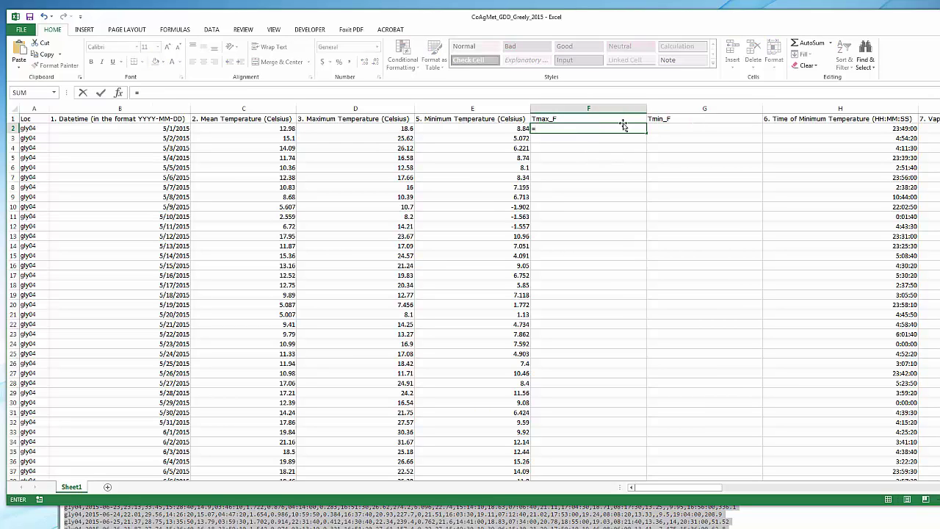
left_click(388, 129)
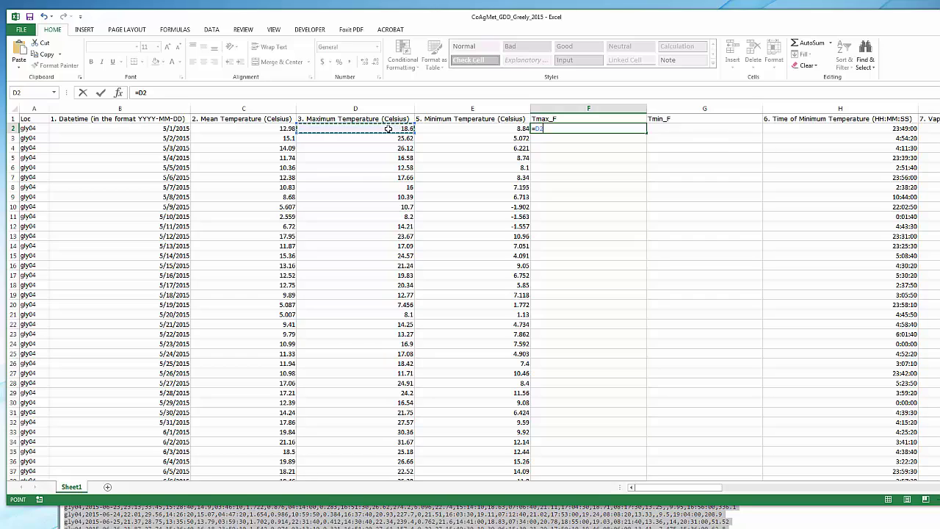
type("*1.8+32")
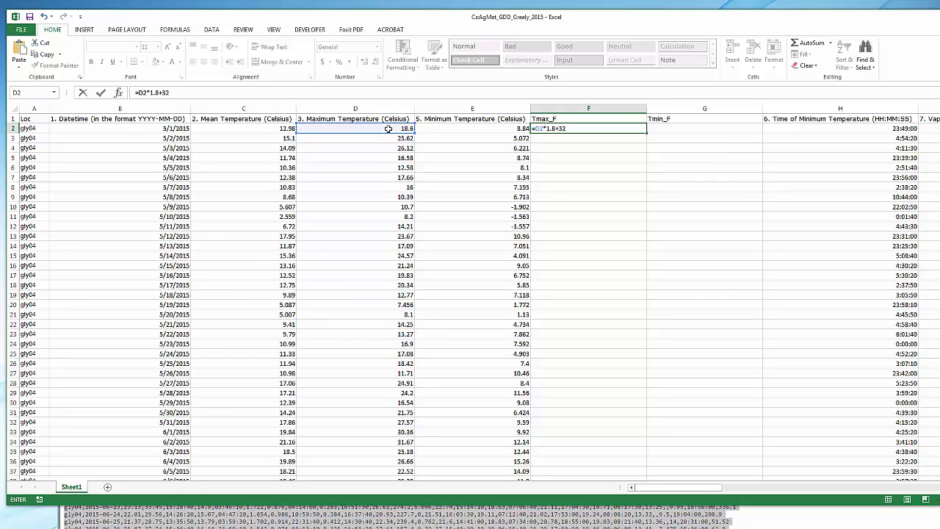
key("Return")
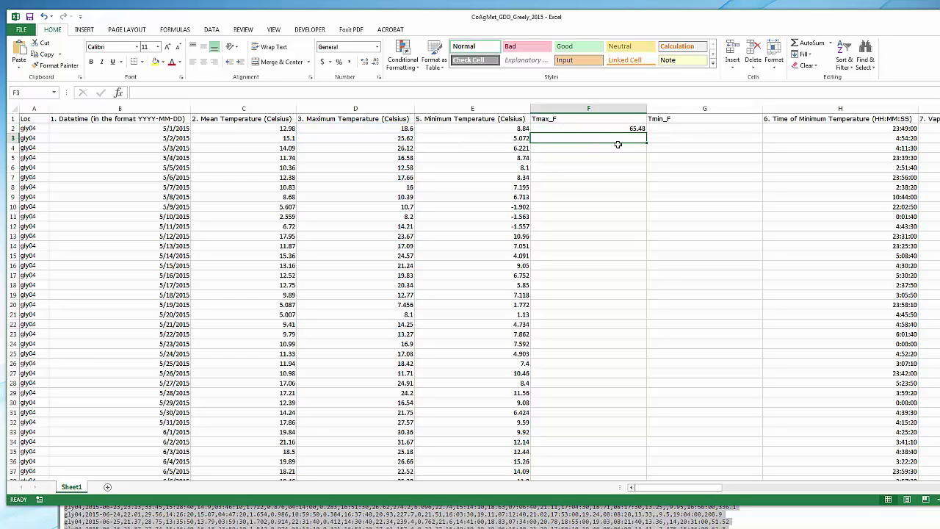
Convert the first minimum temperature to Fahrenheit in G2 with the formula =E2*1.8+32
left_click(680, 127)
type("=")
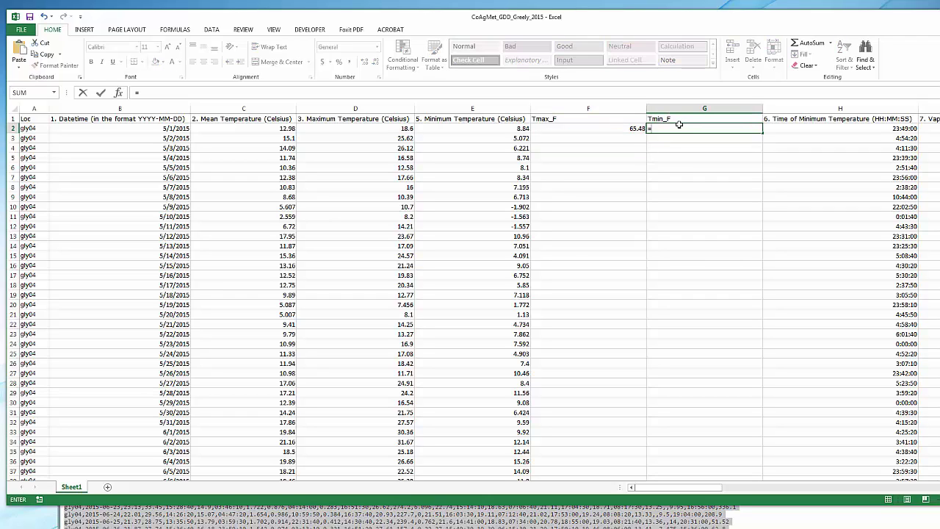
left_click(491, 129)
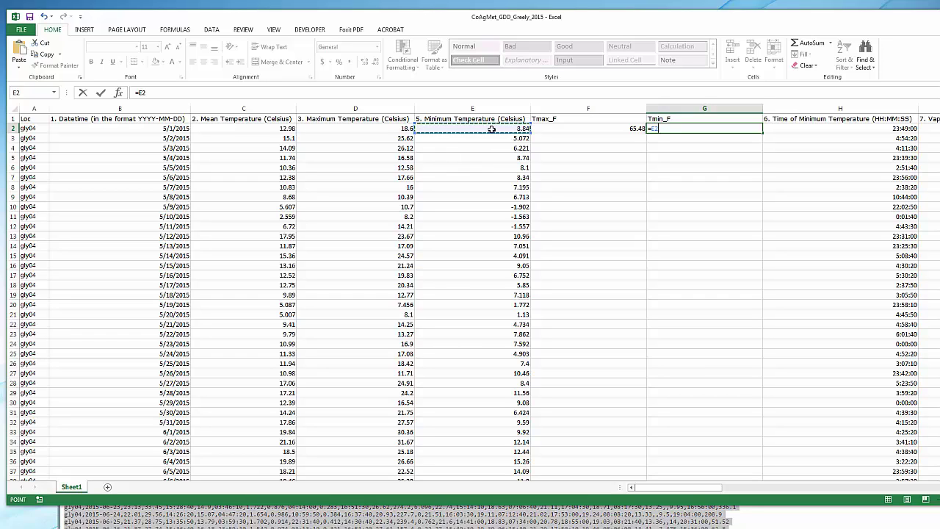
type("*1.8+32")
key("Return")
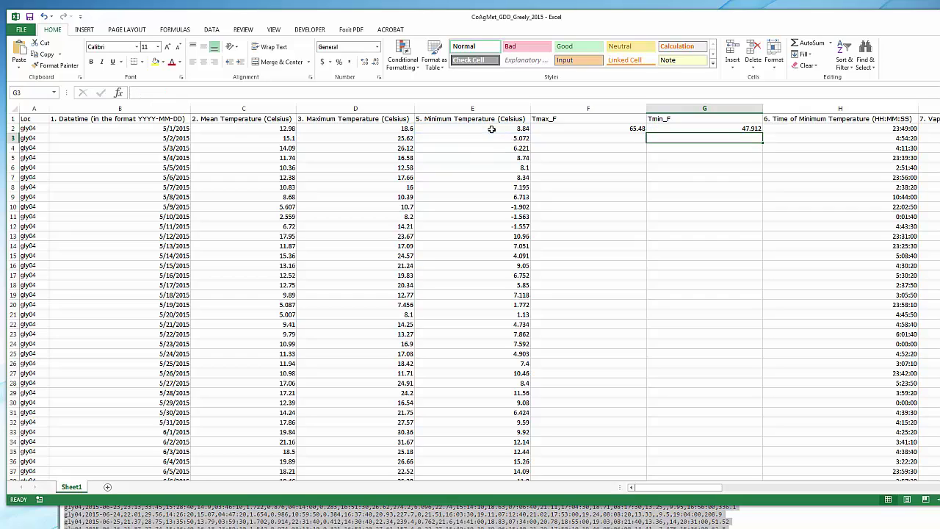
Fill the F2 and G2 conversion formulas together down the Tmax_F and Tmin_F columns to the end of the data
left_click(612, 251)
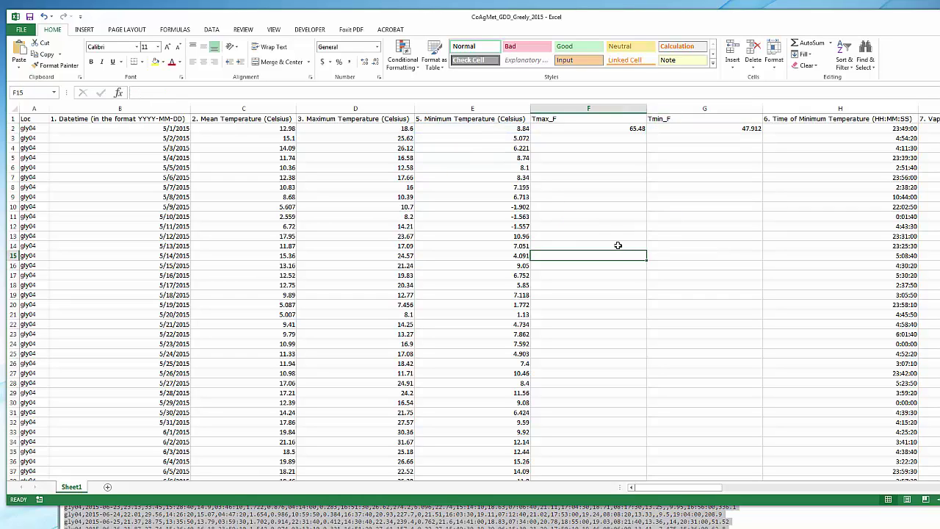
left_click(571, 129)
left_click_drag(570, 130, 686, 124)
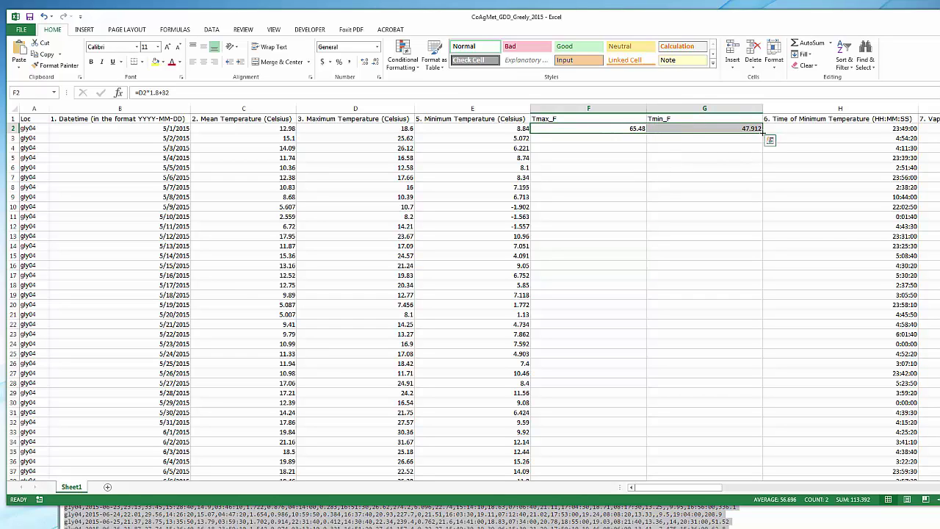
double_click(763, 129)
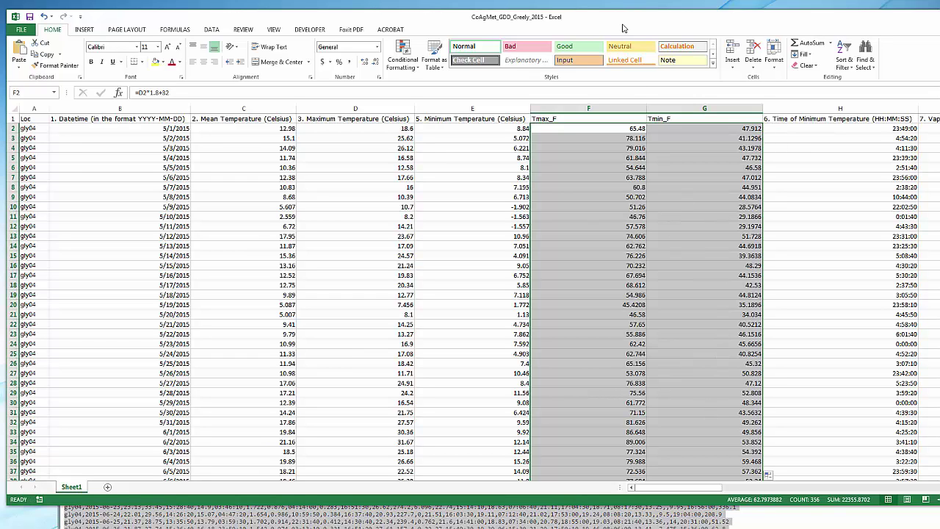
Insert a new column H after Tmin_F and head it Tmax_filtered
scroll(607, 436, "right", 5)
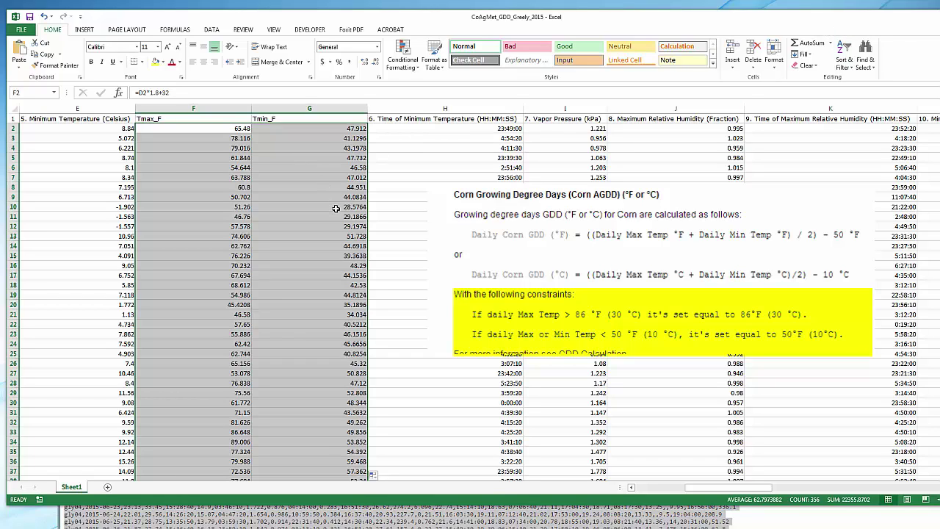
left_click(406, 107)
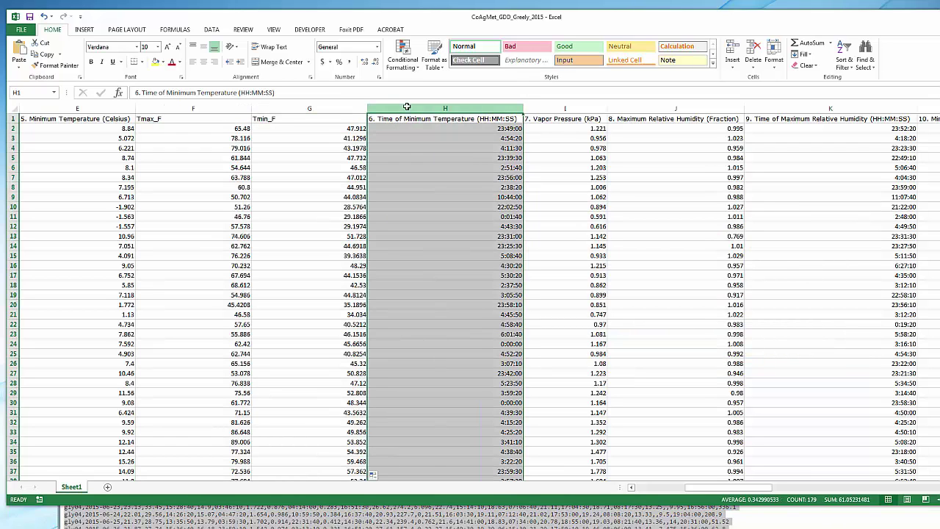
left_click(731, 54)
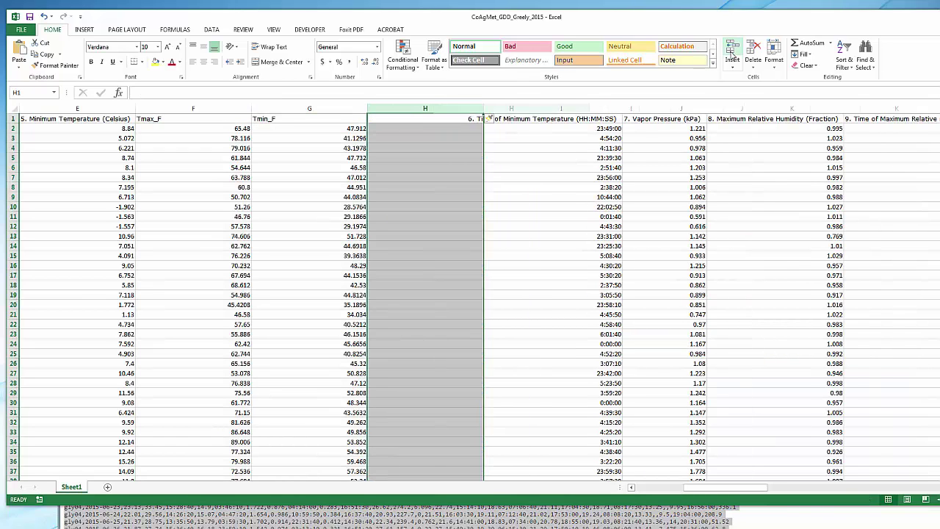
left_click(423, 119)
type("Tma")
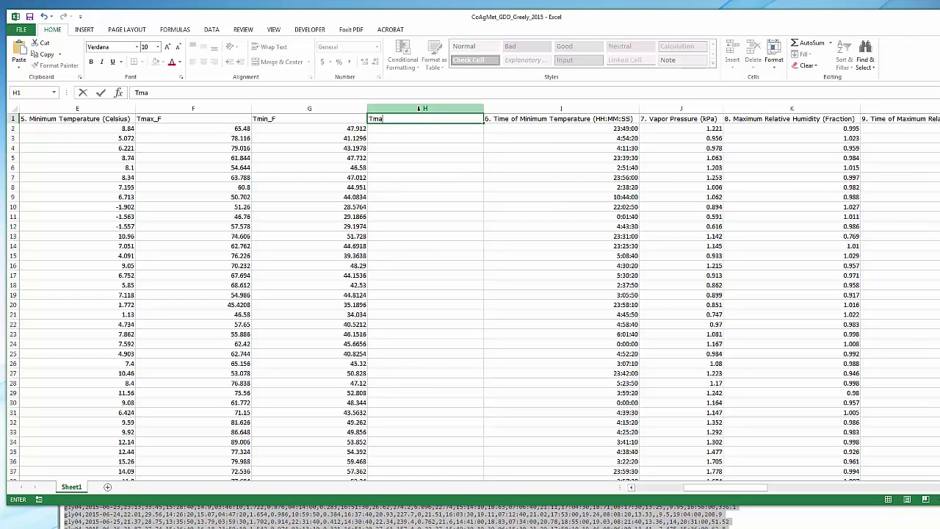
type("x_filtered")
Insert a new column I after Tmax_filtered and head it Tmin_filtered
left_click(561, 108)
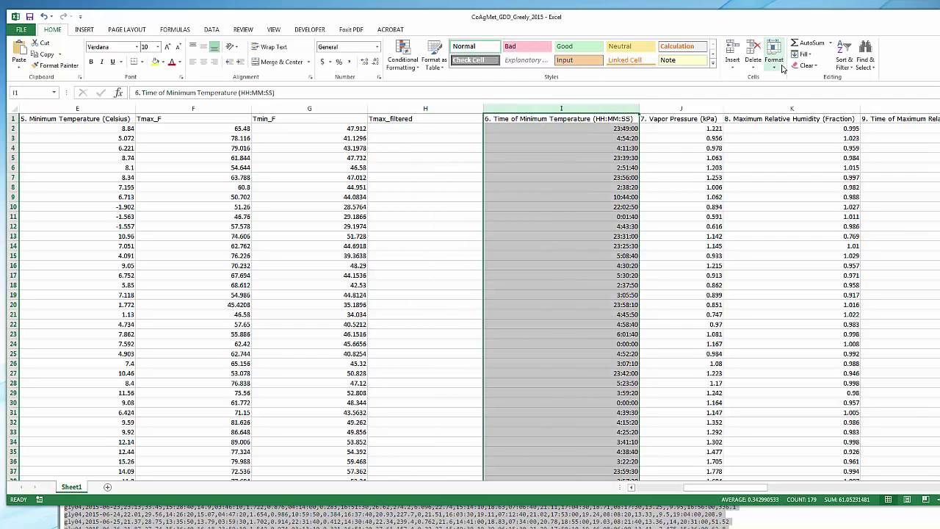
left_click(738, 50)
left_click(575, 120)
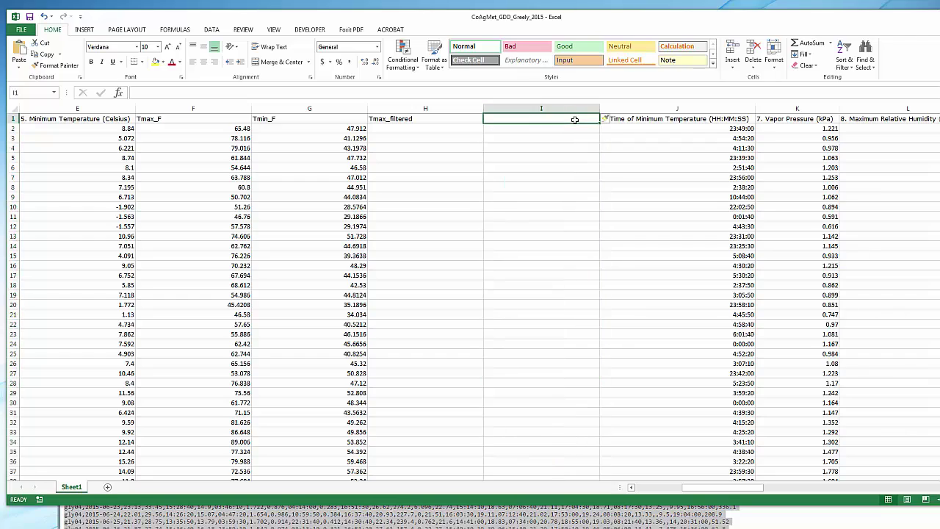
type("Tmin")
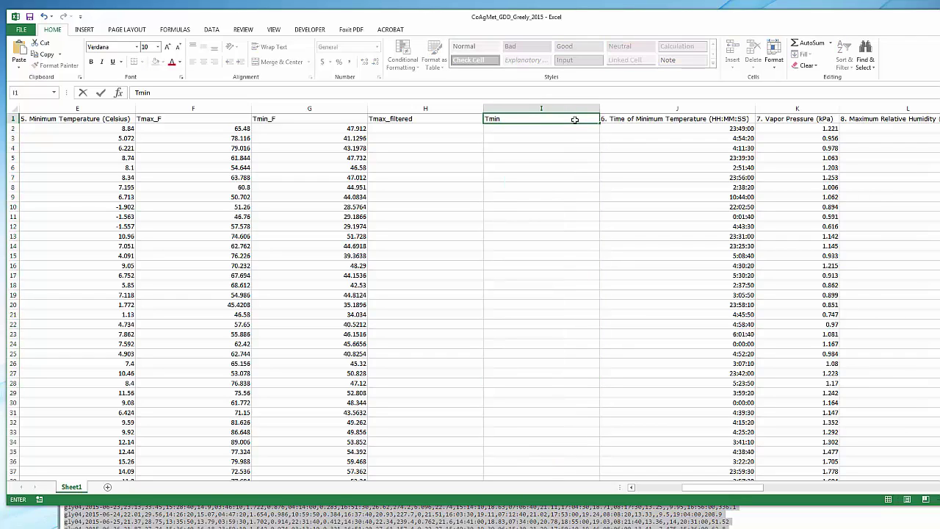
type("_filtered")
Limit the first maximum temperature to between 50 and 86 in H2 with the formula =IF(F2>86,86,IF(F2<50,50,F2))
left_click(426, 130)
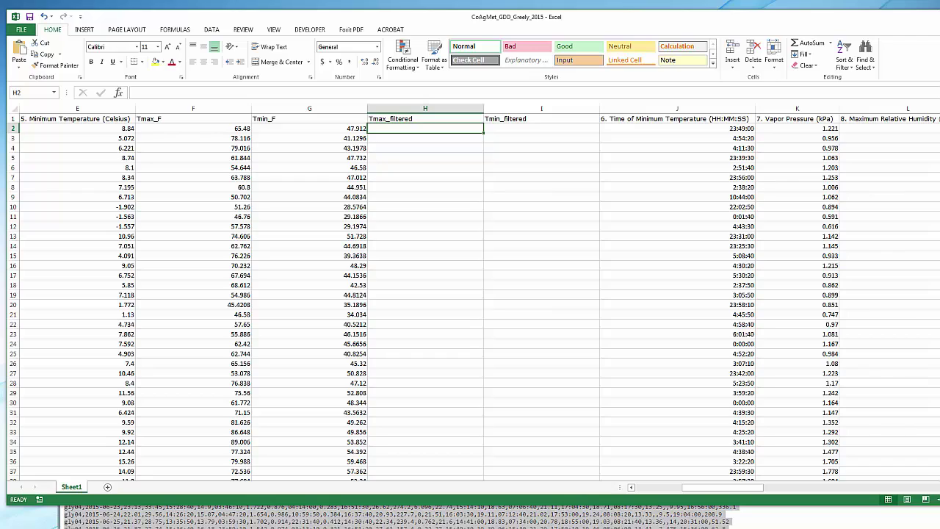
left_click(401, 134)
type("=")
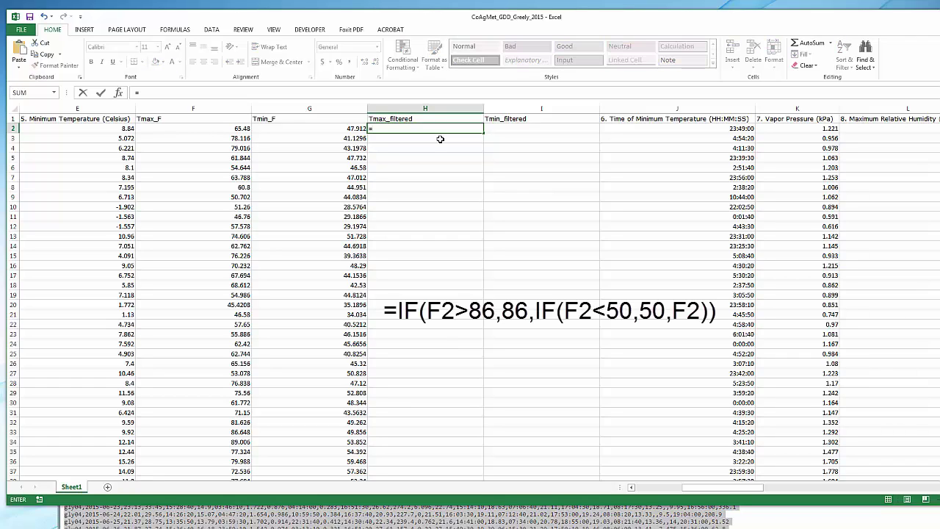
type("if")
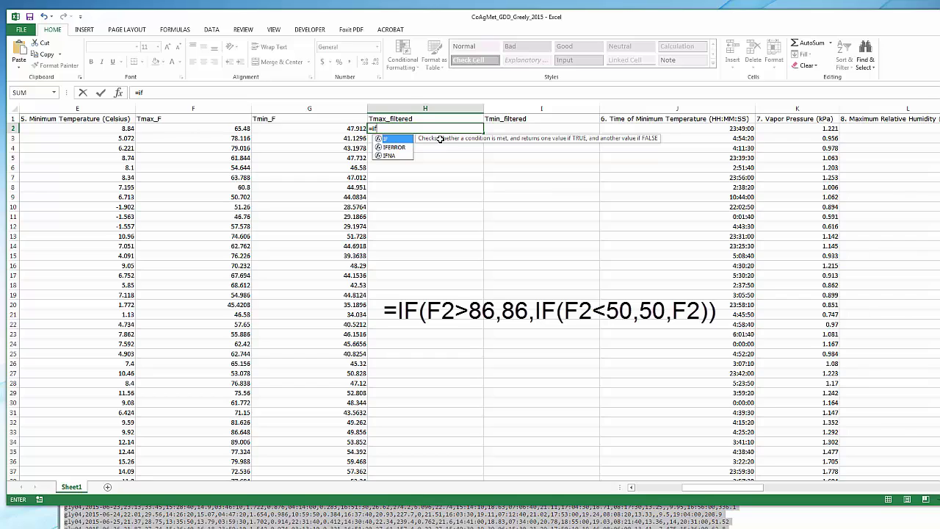
type("(")
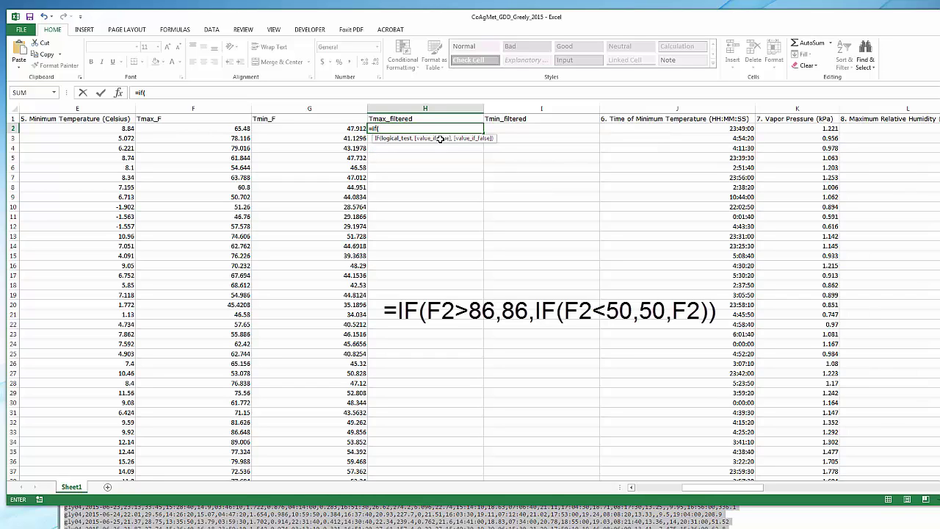
type("F")
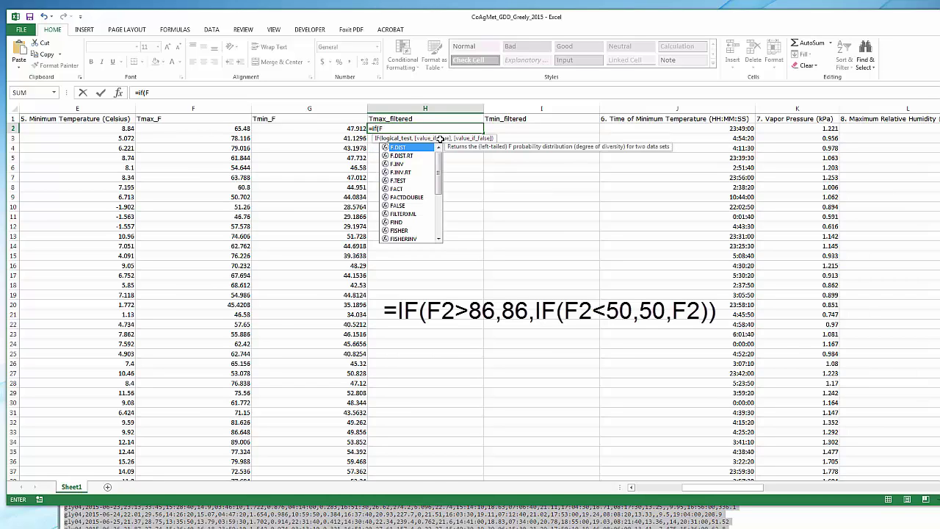
type("2")
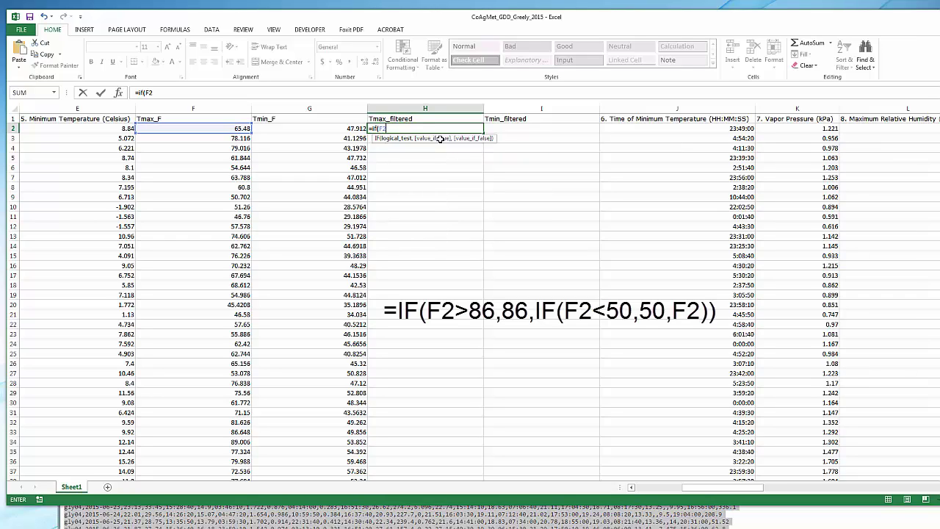
type(">86,86")
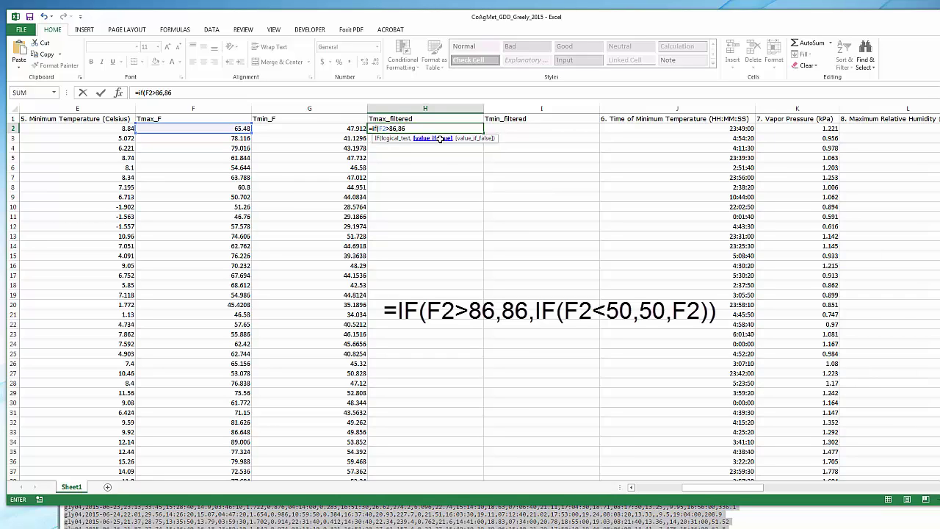
type(",IF")
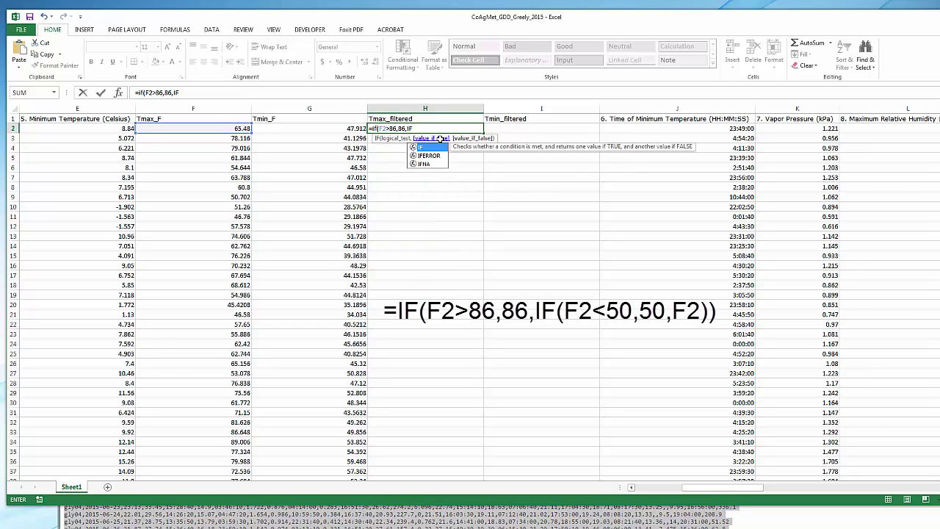
type("(F2")
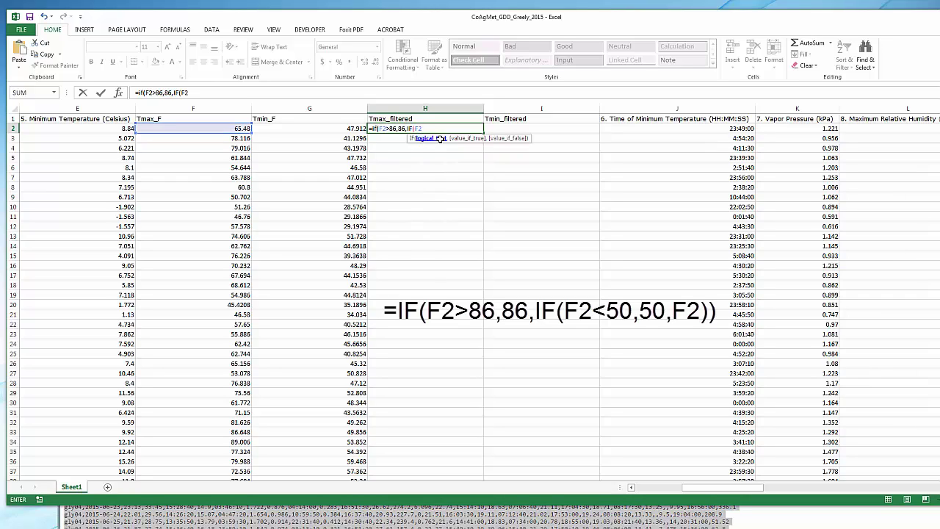
type("<50,50,F2")
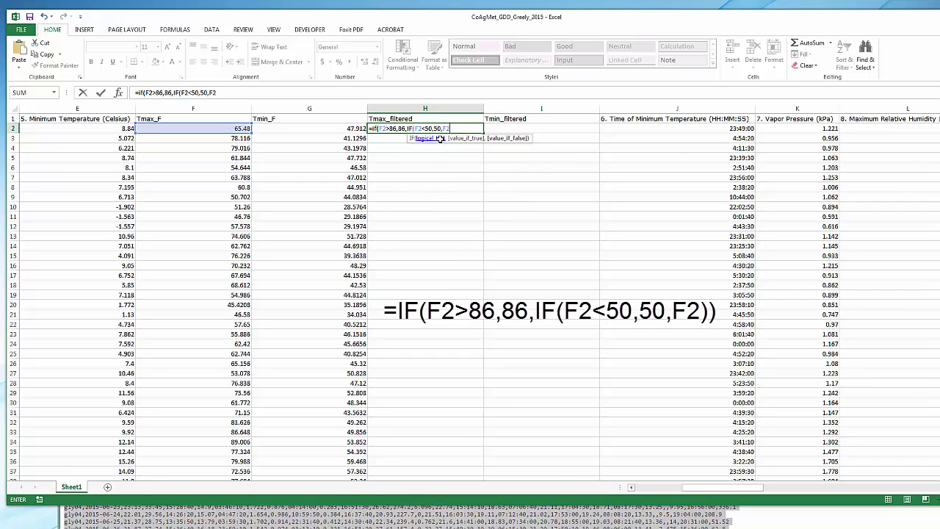
type("))")
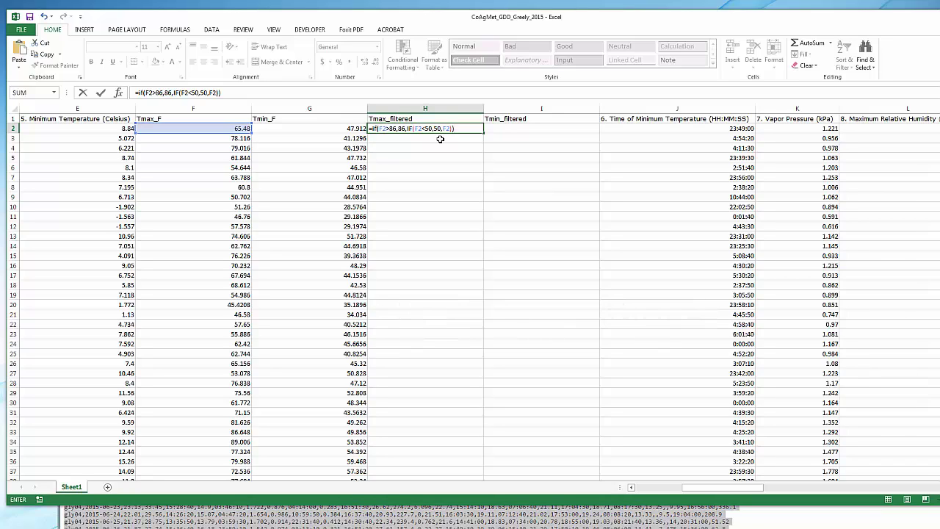
key("Return")
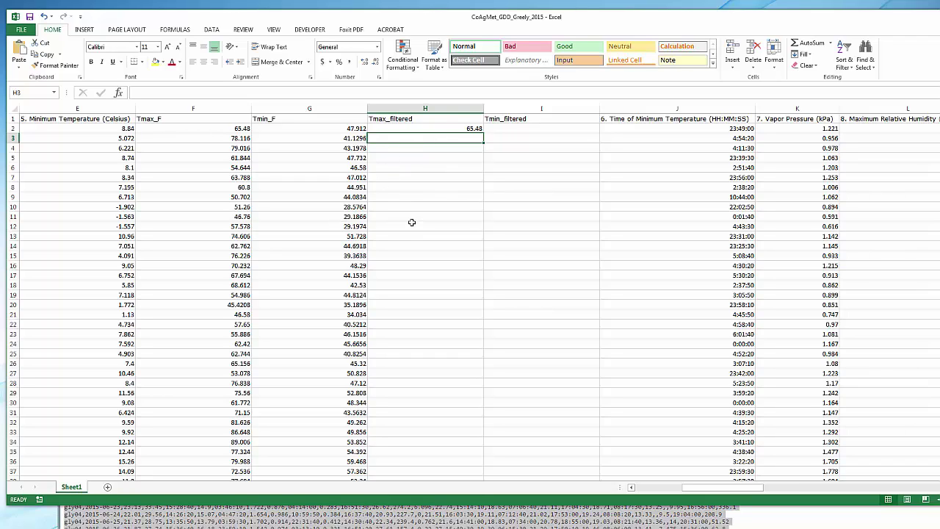
Fill the H2 formula down the Tmax_filtered column and compare its values with Tmax_F, down to F55
left_click(437, 128)
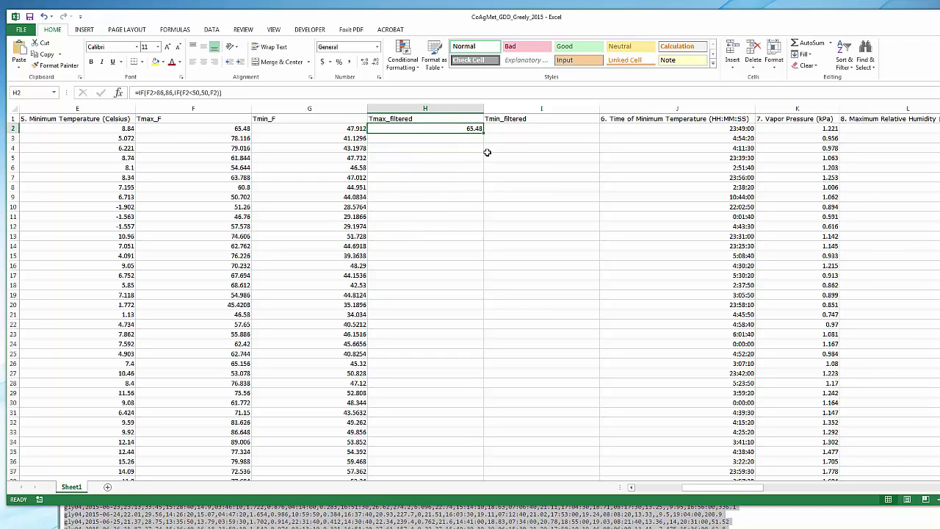
double_click(482, 132)
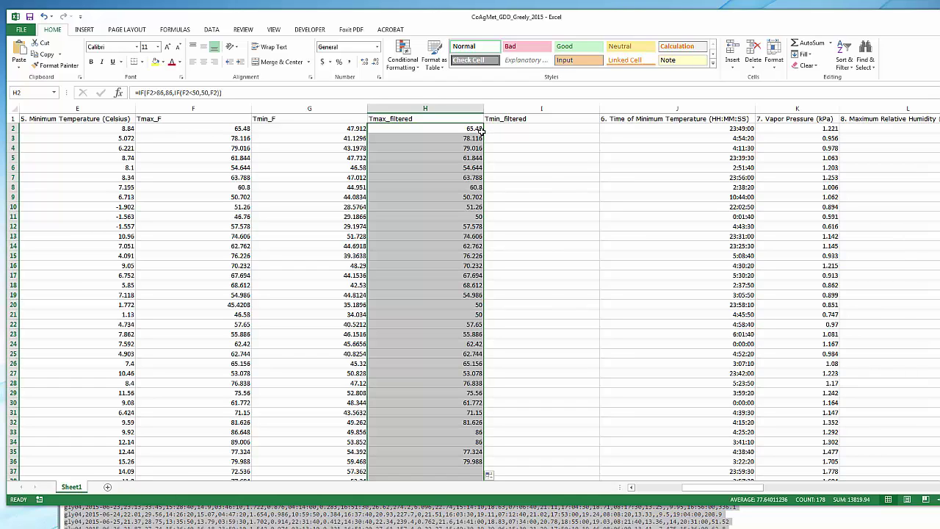
scroll(577, 294, "down", 3)
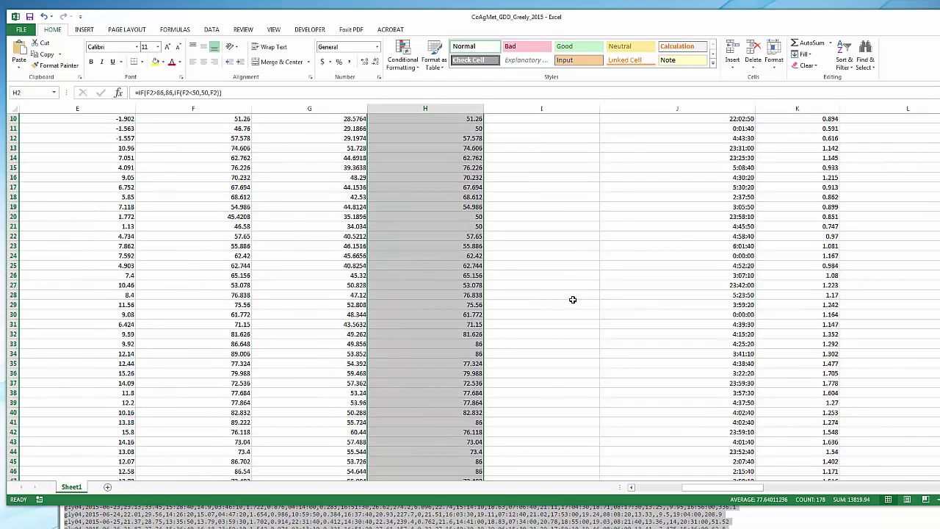
scroll(572, 299, "down", 5)
scroll(570, 300, "down", 2)
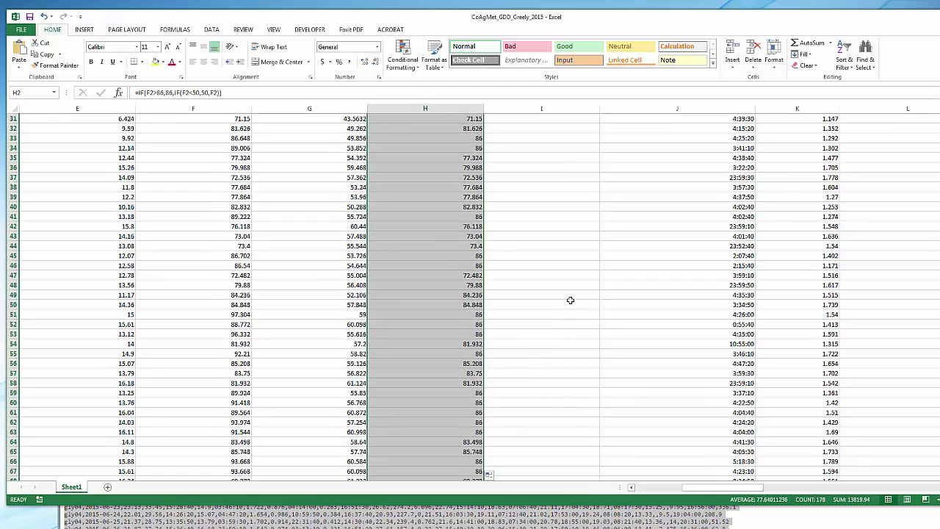
left_click_drag(243, 356, 242, 345)
left_click(244, 355)
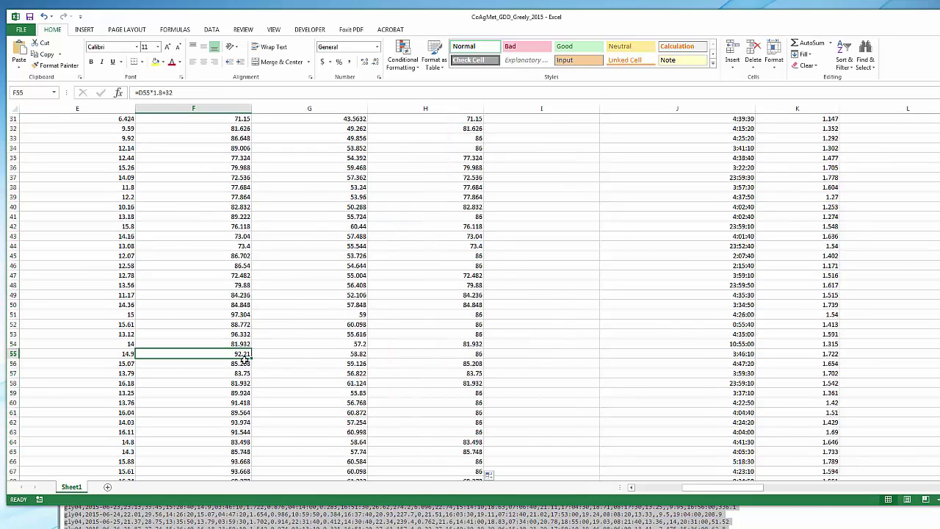
Compare the Tmax_filtered results and formulas in H55, H36 and H11 with the matching Tmax_F values
left_click(464, 355)
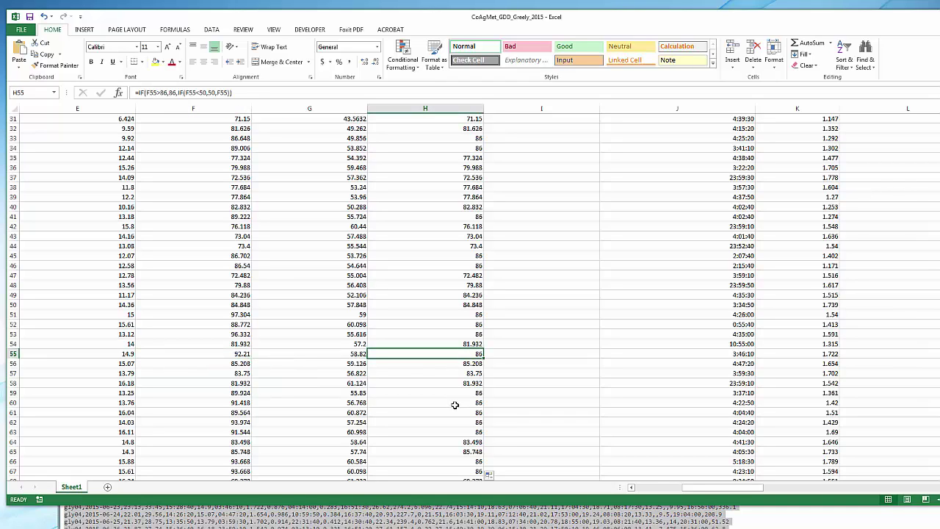
scroll(382, 349, "up", 1)
left_click(246, 197)
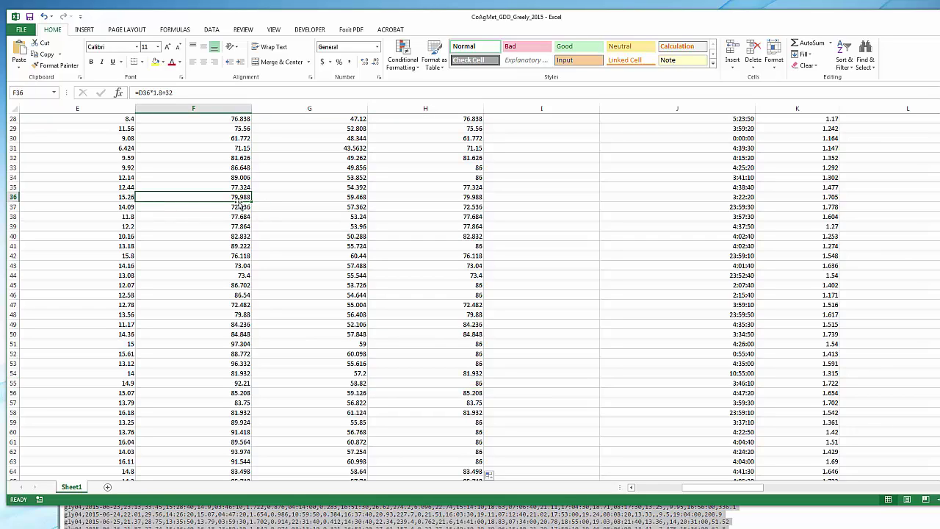
left_click(461, 198)
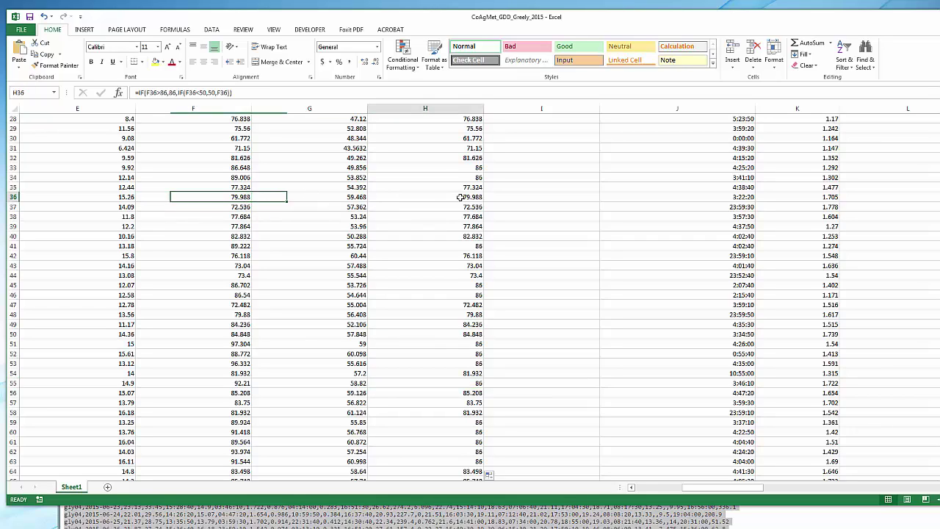
scroll(543, 257, "up", 3)
scroll(542, 257, "up", 6)
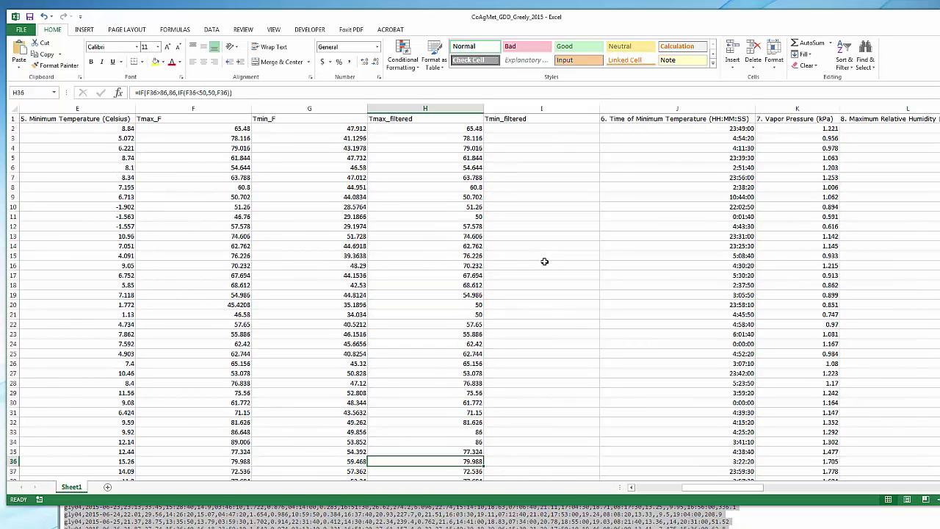
left_click(246, 218)
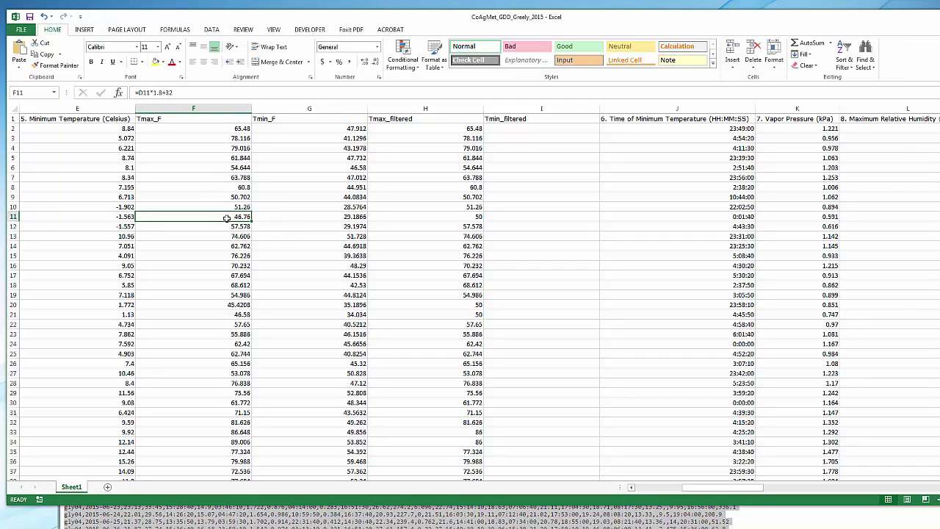
left_click(450, 218)
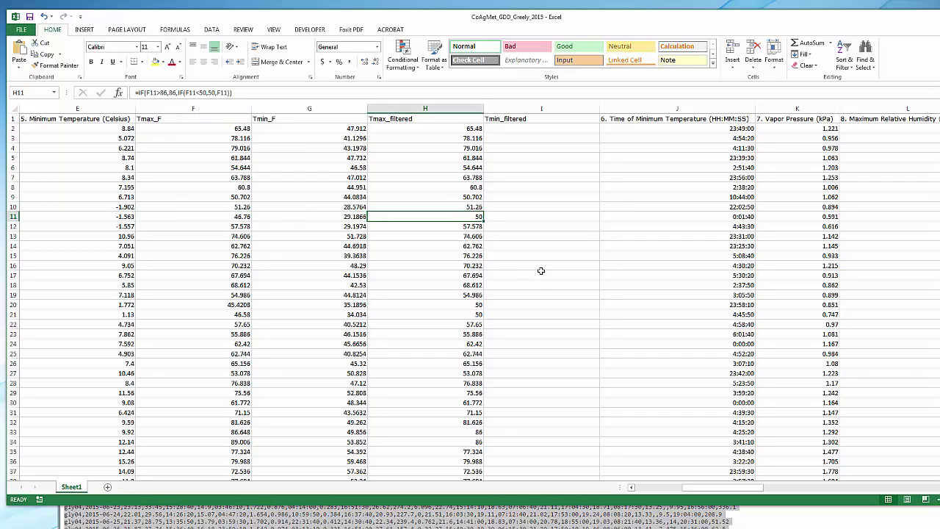
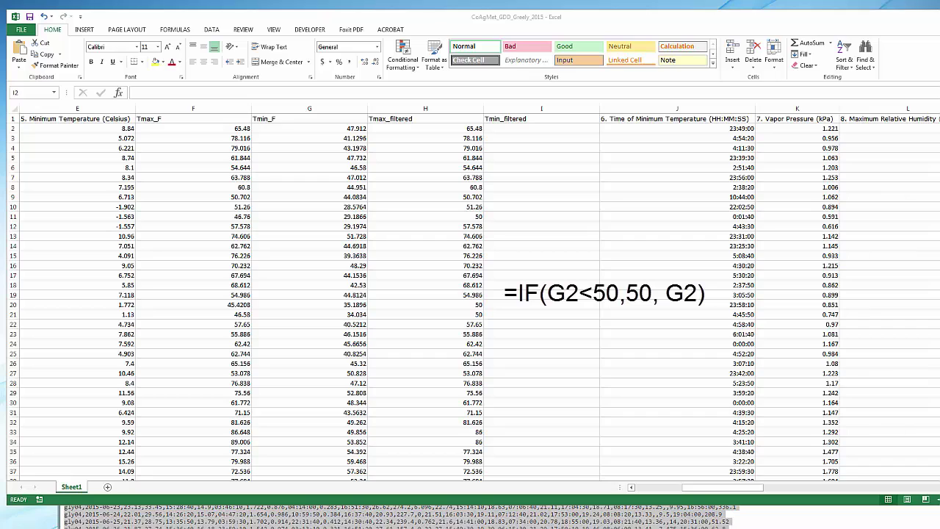
Raise the first minimum temperature to at least 50 in I2 with the formula =IF(G2<50,50,G2)
left_click(515, 129)
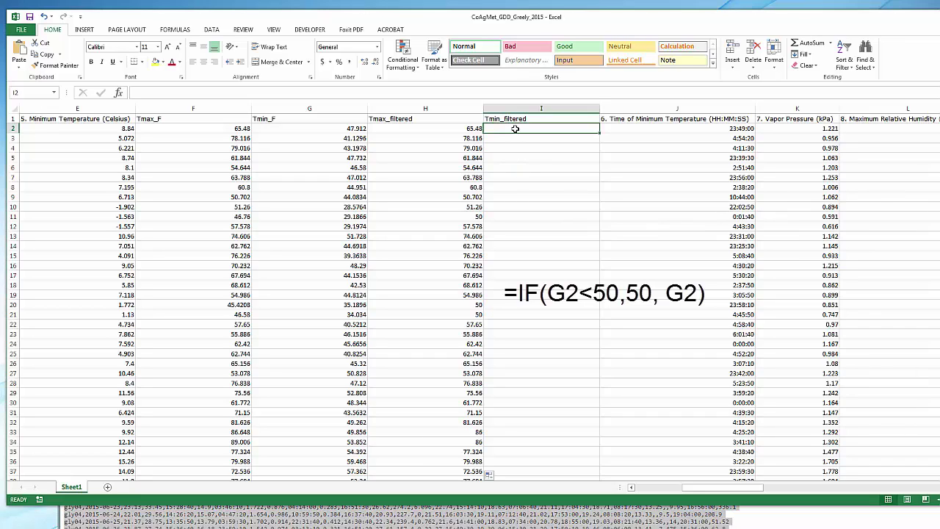
type("=")
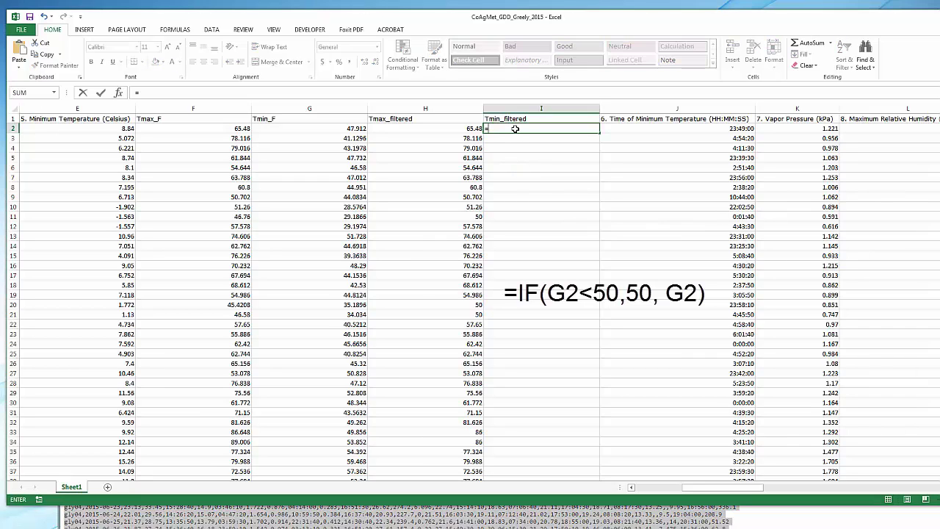
type("if")
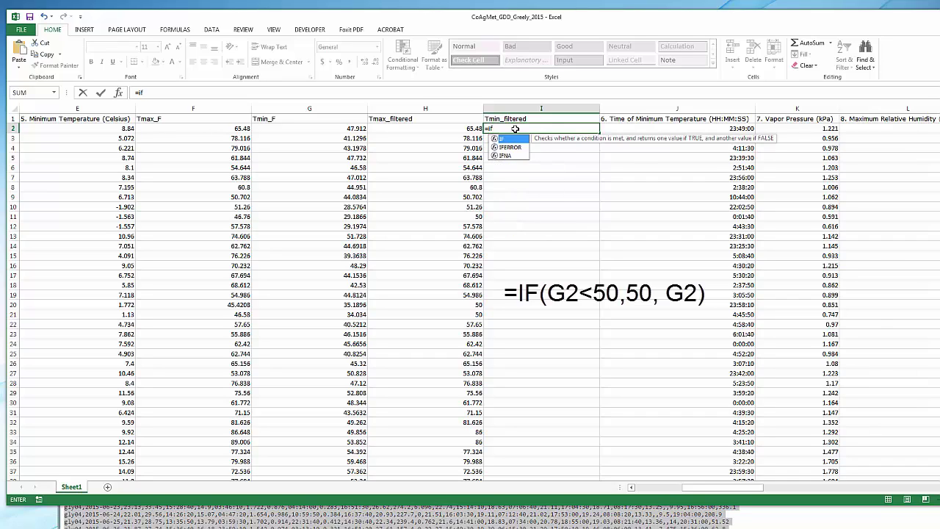
type("(G")
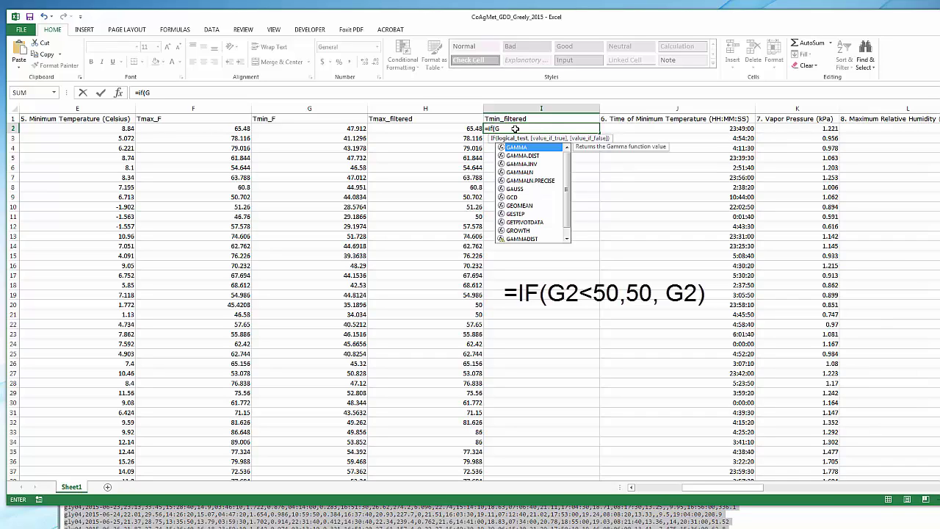
type("2<50,5")
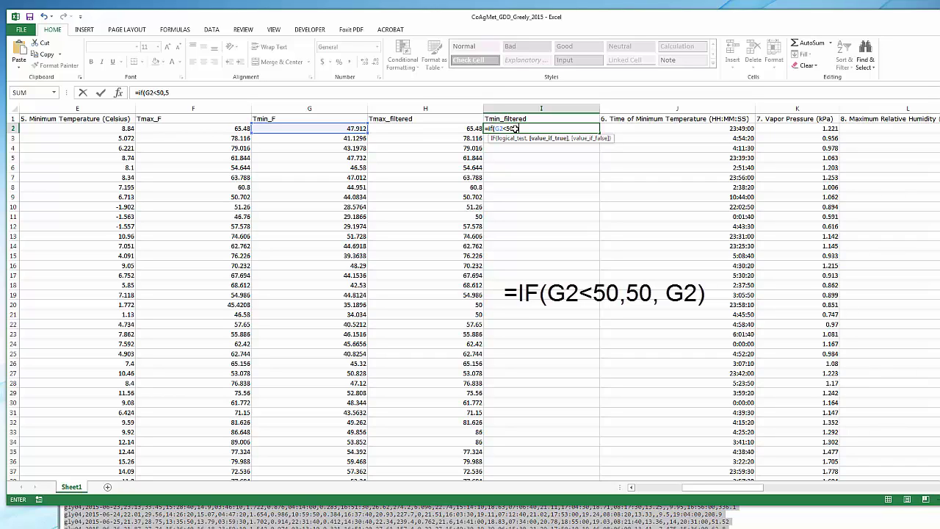
type("0,G")
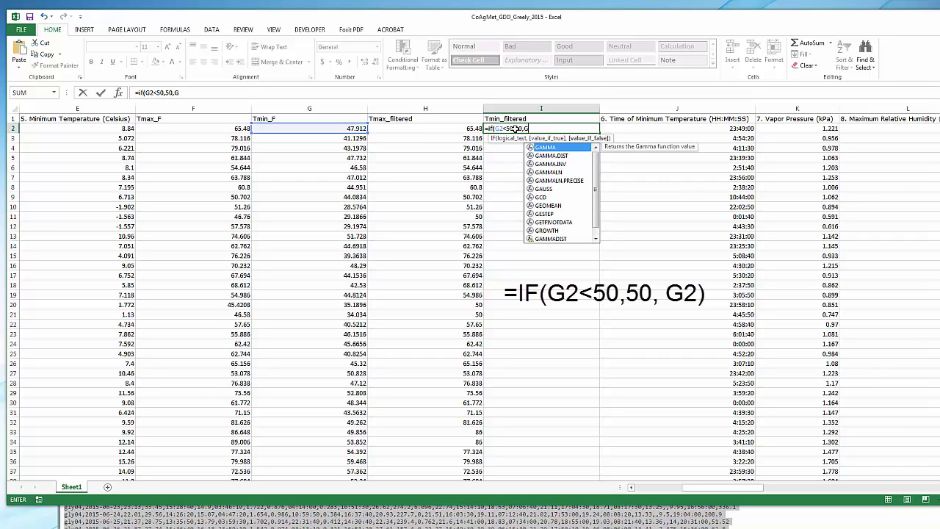
type("2)")
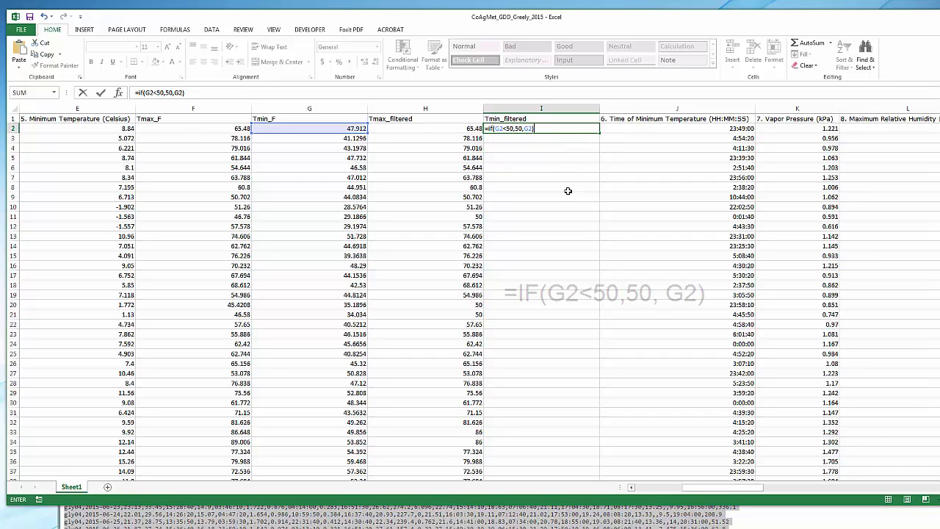
key("Return")
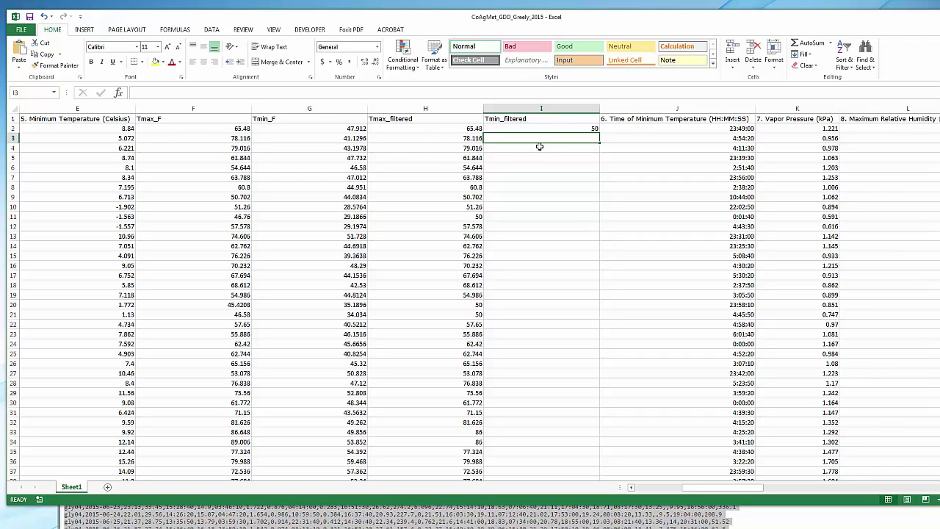
Fill the I2 formula down the Tmin_filtered column and review the results down to row 179
left_click(351, 129)
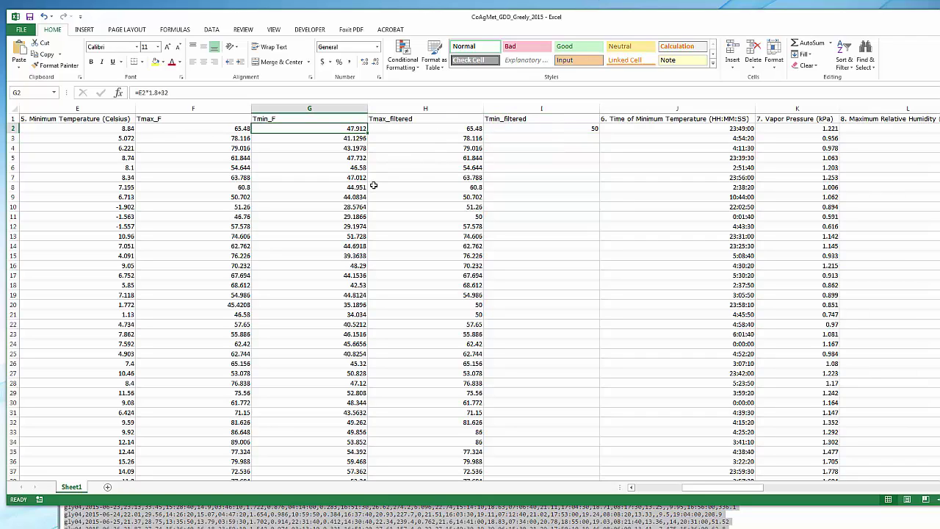
left_click(562, 131)
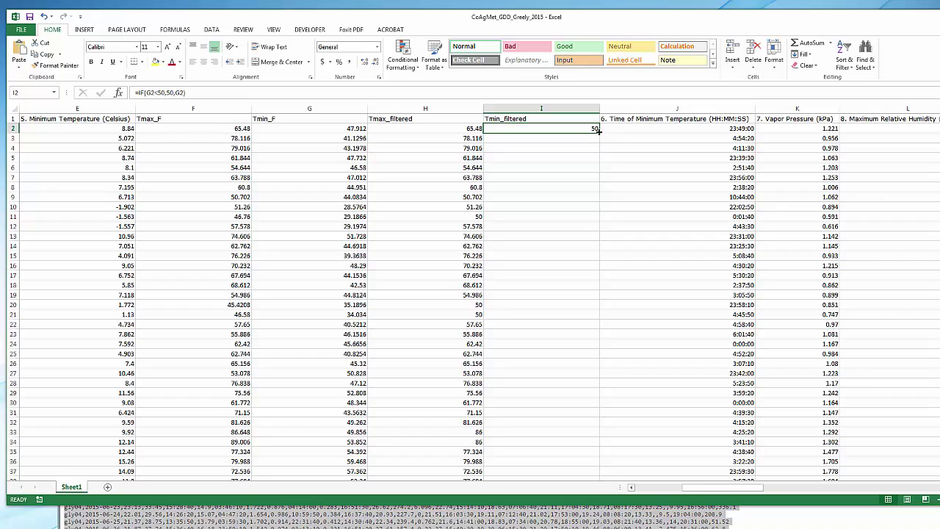
double_click(599, 131)
scroll(648, 321, "down", 4)
scroll(648, 321, "down", 20)
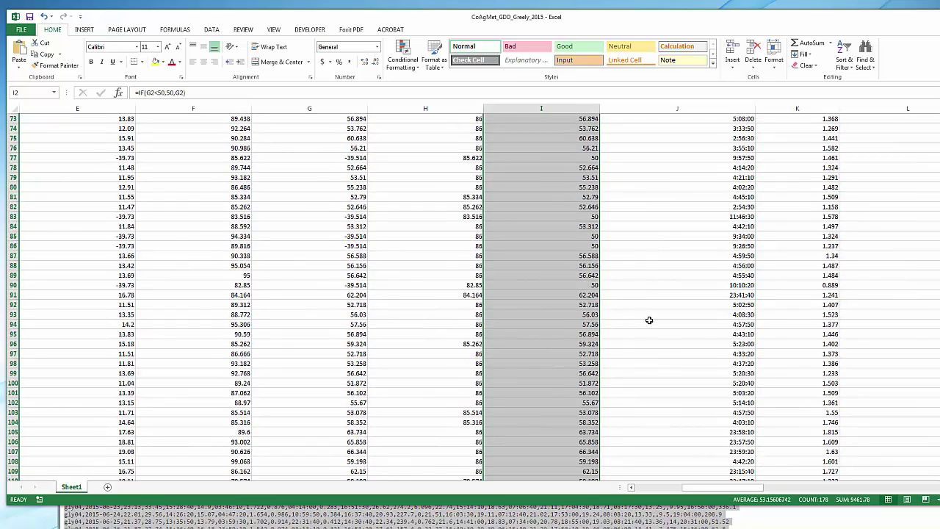
scroll(649, 320, "down", 20)
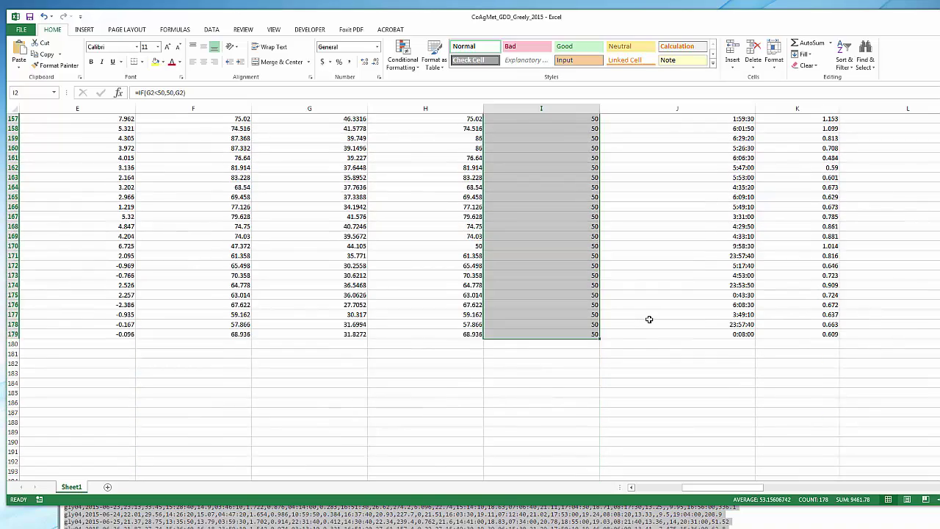
scroll(649, 320, "up", 4)
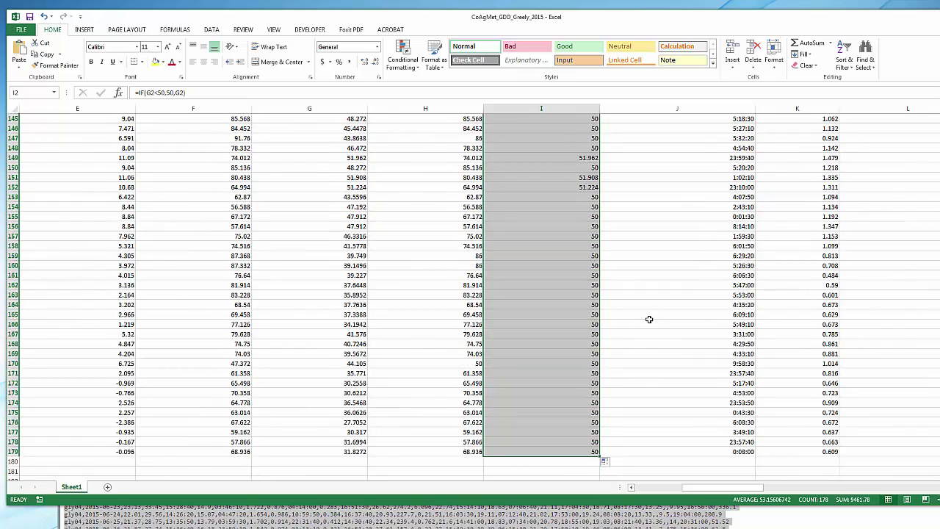
scroll(649, 319, "up", 18)
scroll(649, 320, "up", 20)
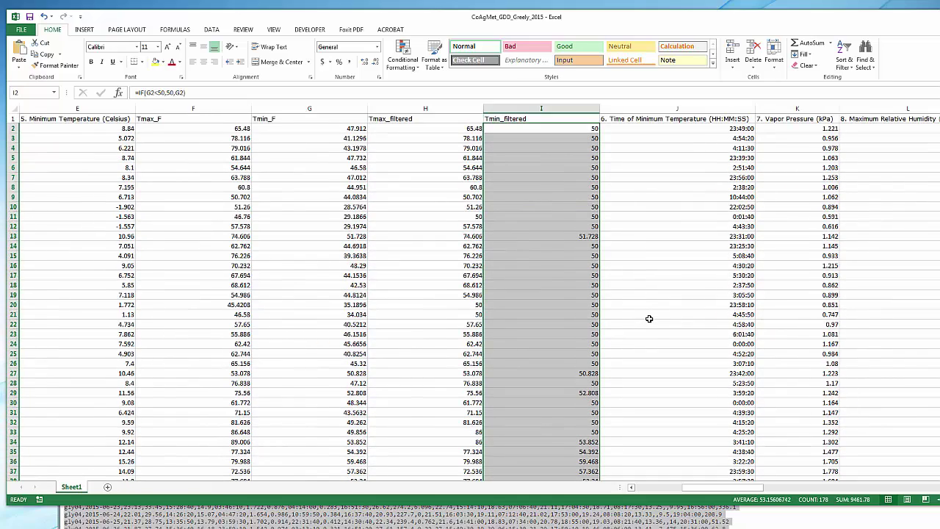
Insert a new column J after Tmin_filtered and head it GDU
left_click_drag(413, 130, 506, 129)
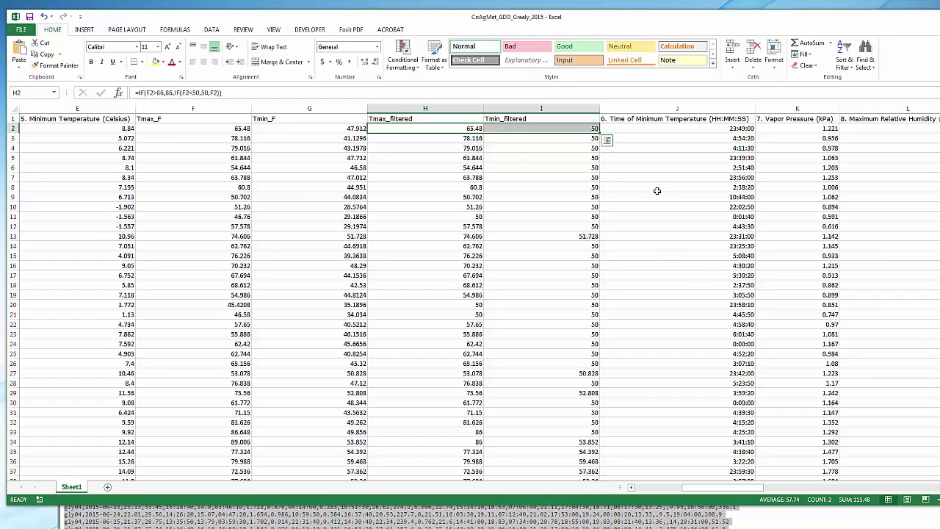
left_click(654, 108)
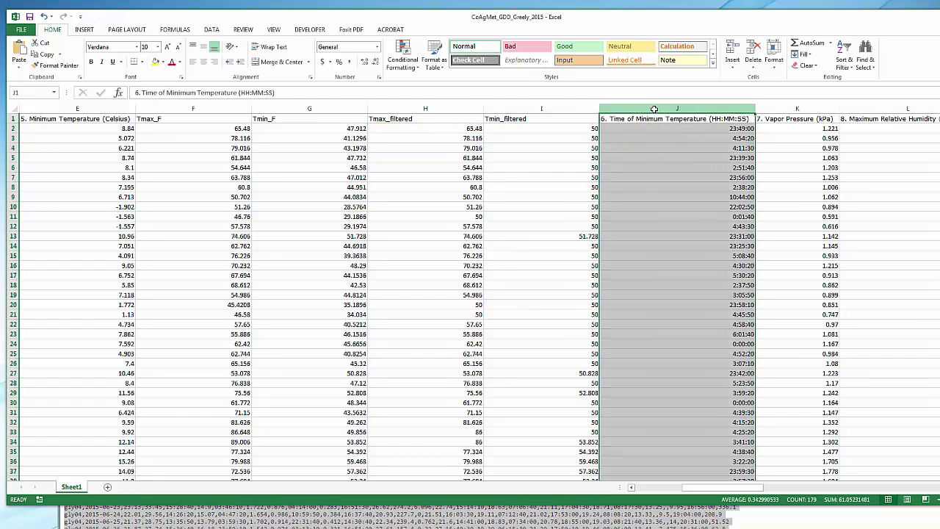
left_click(734, 53)
left_click(648, 118)
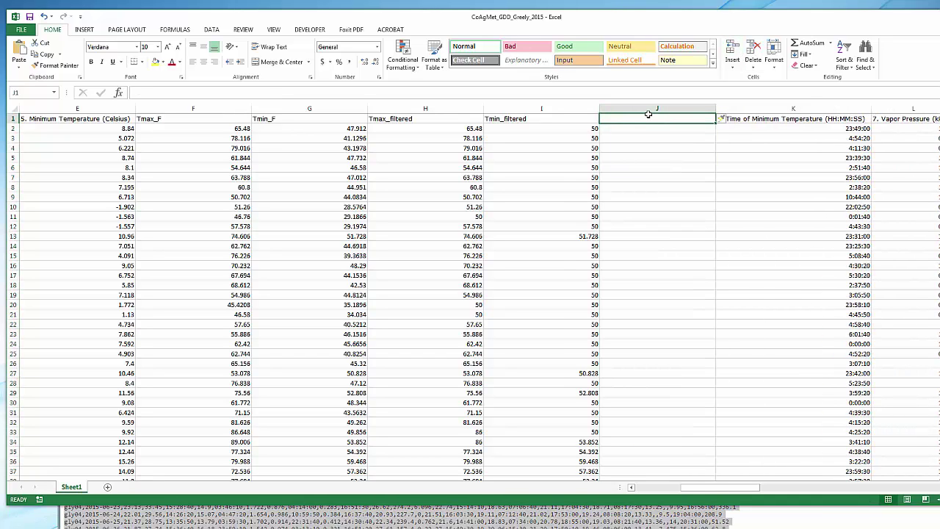
type("GDU")
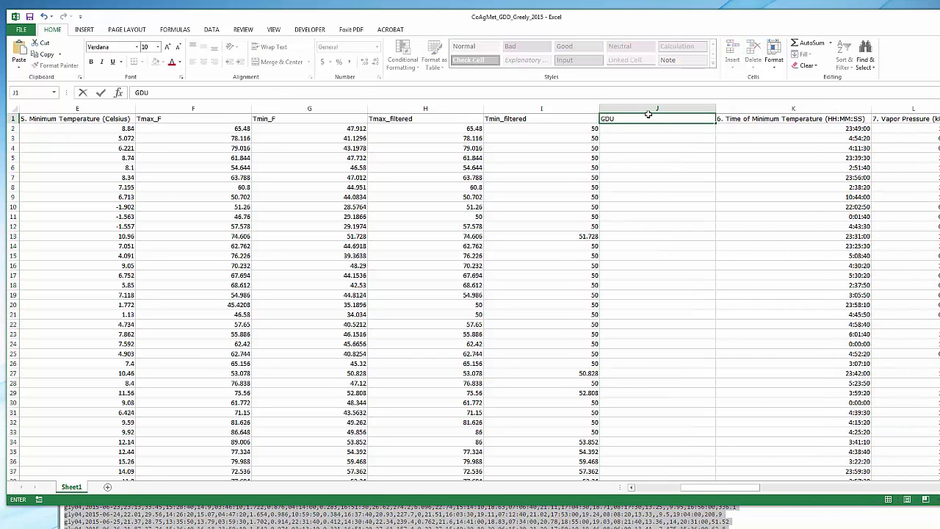
key("Return")
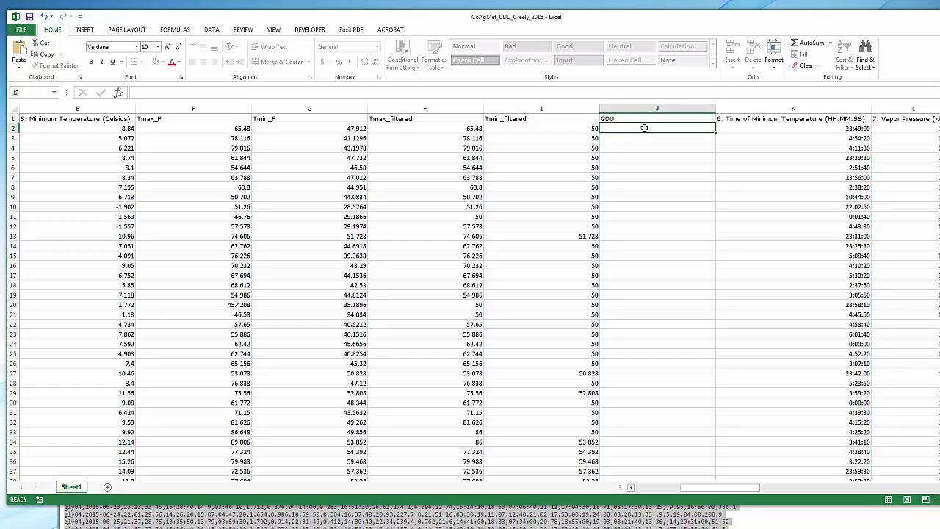
Calculate the first day's GDU in J2 with the formula =(H2+I2)/2-50 and fill it down the GDU column
key("alt+Tab")
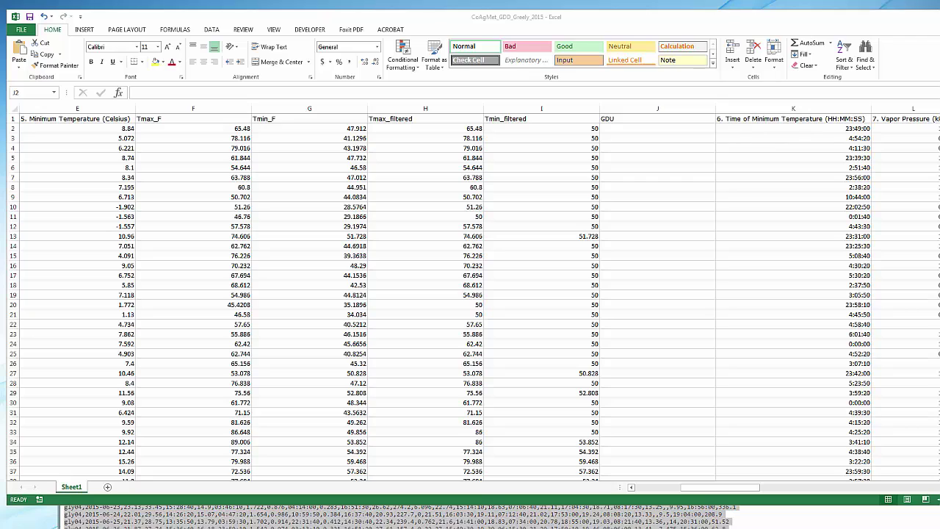
left_click(618, 130)
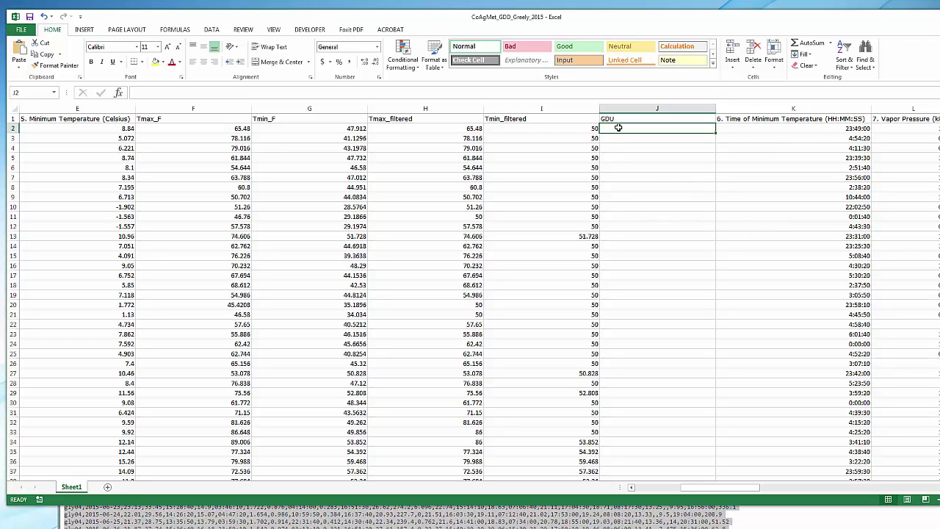
type("=(")
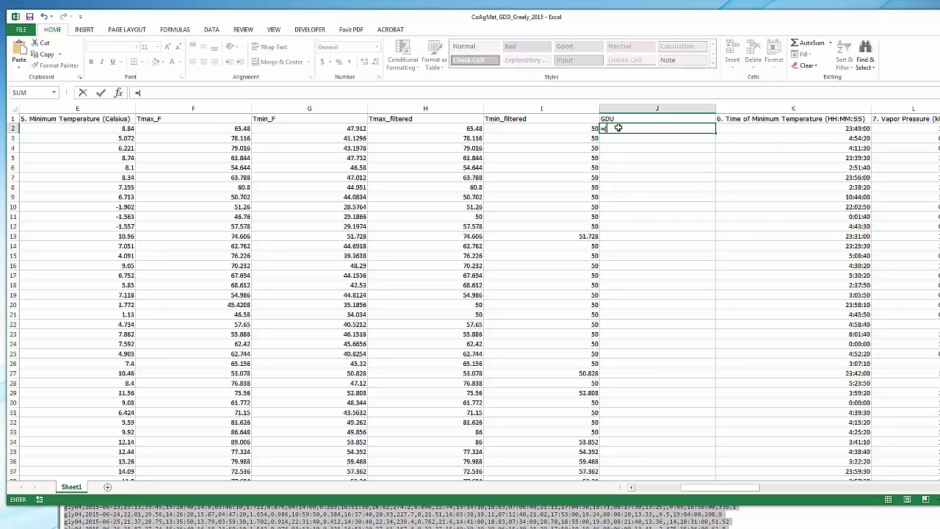
type("H")
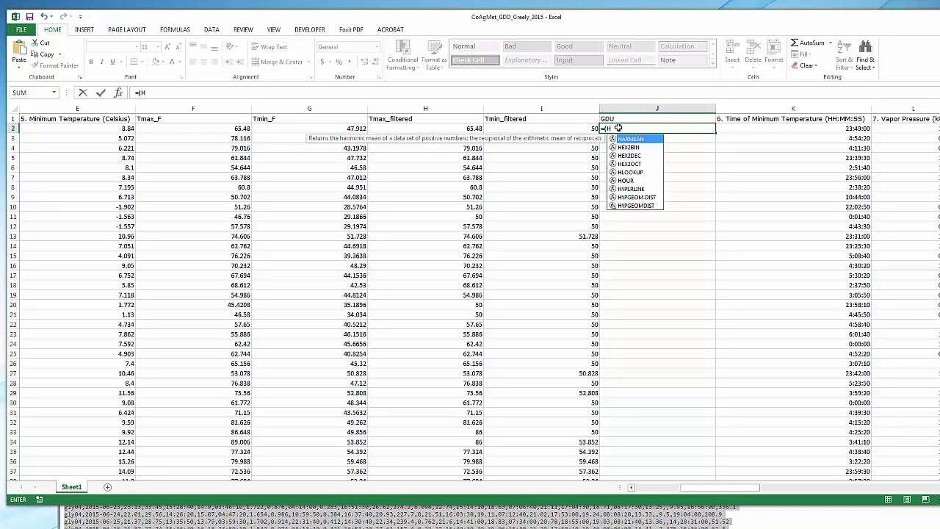
type("2")
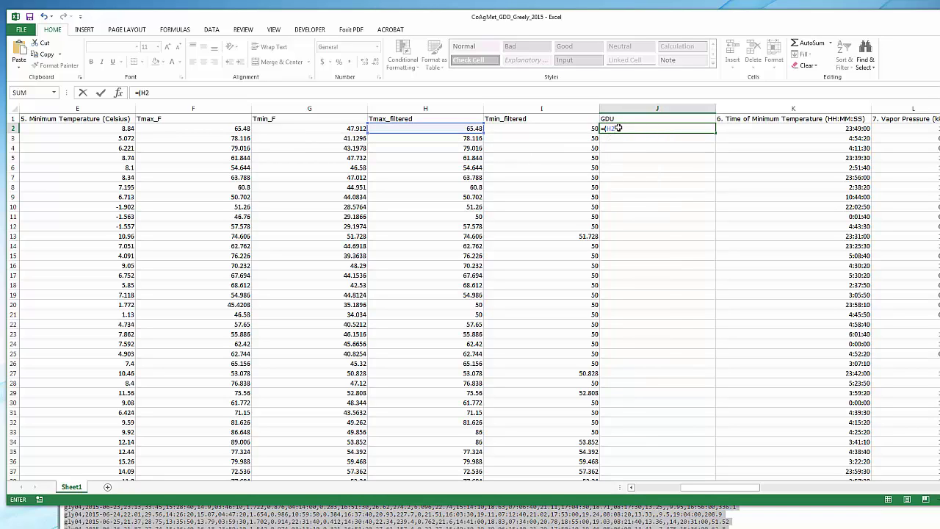
type("+I2)/2")
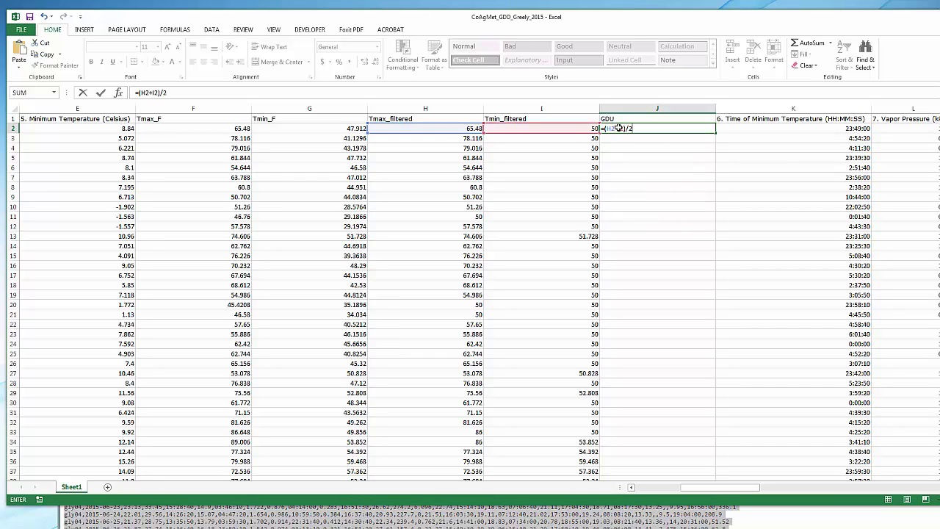
type("-50")
key("Return")
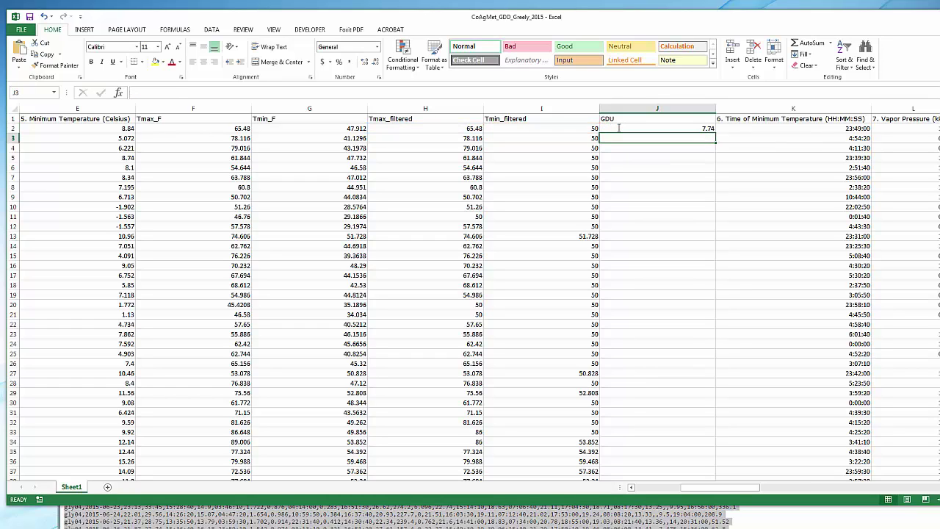
left_click(660, 129)
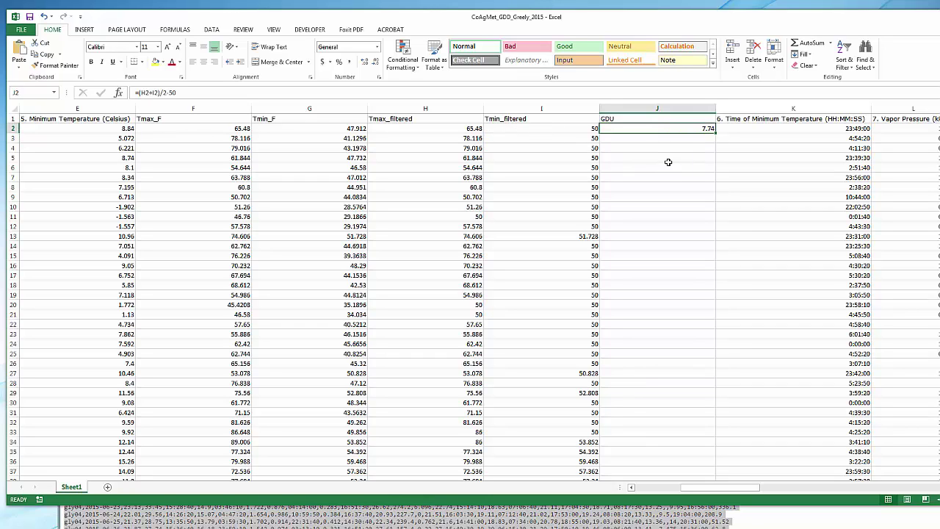
double_click(714, 129)
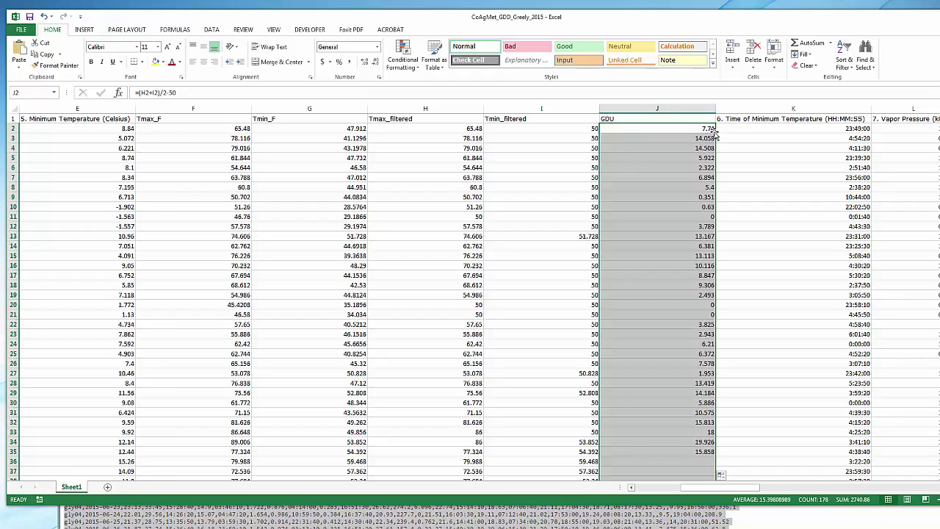
Review the filled GDU column from the first day down to the last data row, 179
scroll(801, 271, "down", 4)
scroll(801, 271, "down", 17)
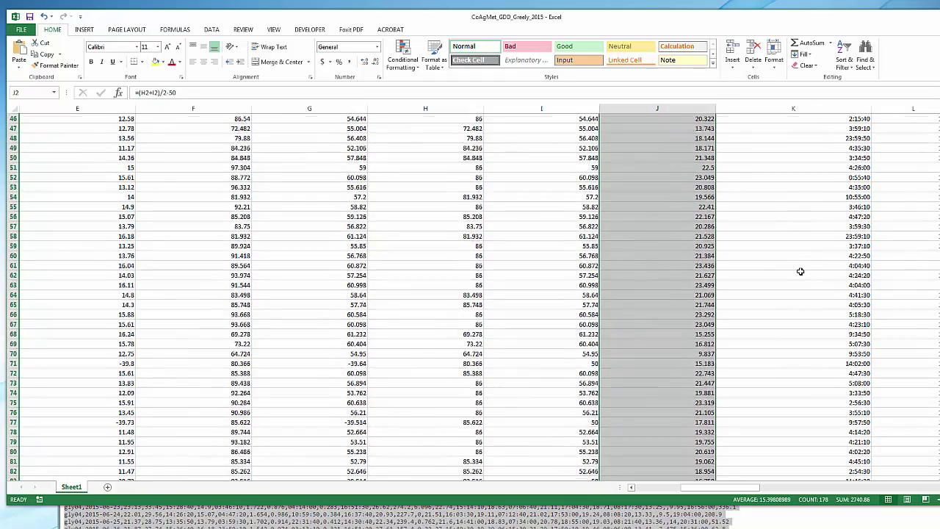
scroll(801, 271, "down", 20)
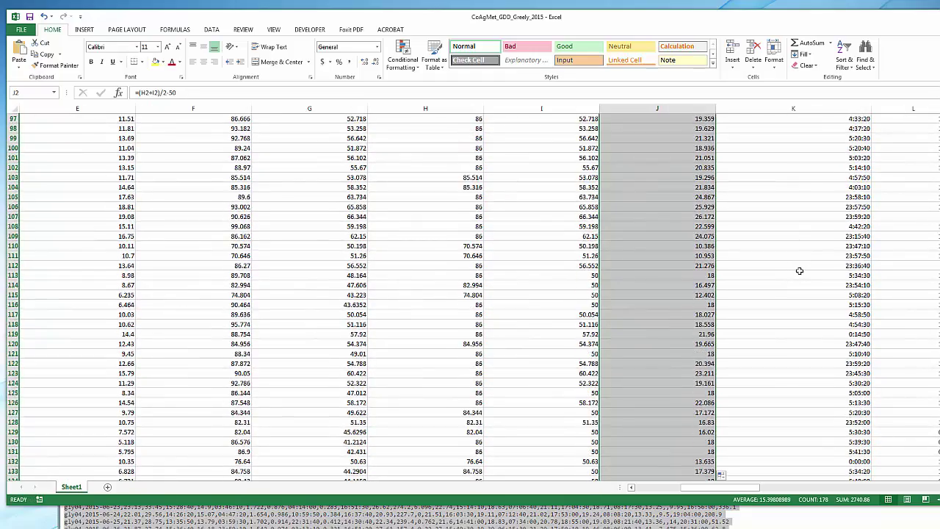
scroll(799, 271, "up", 13)
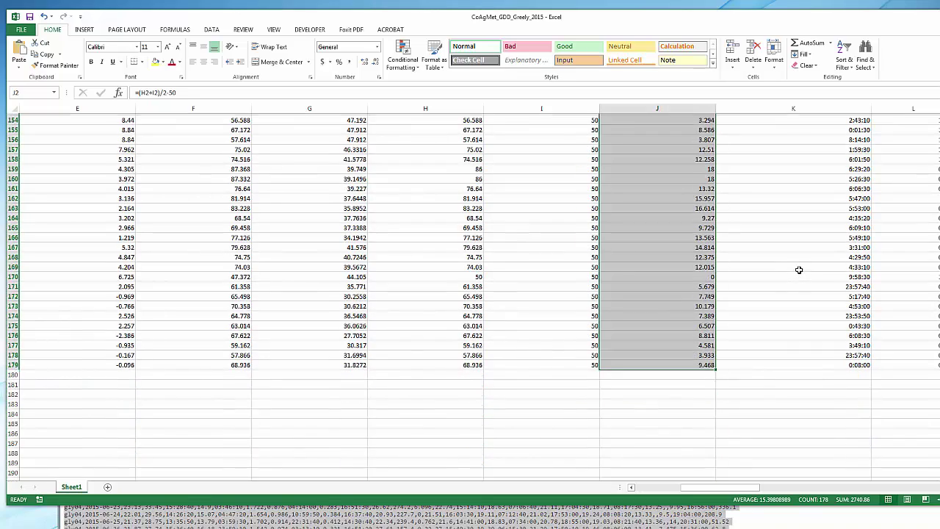
scroll(797, 271, "up", 6)
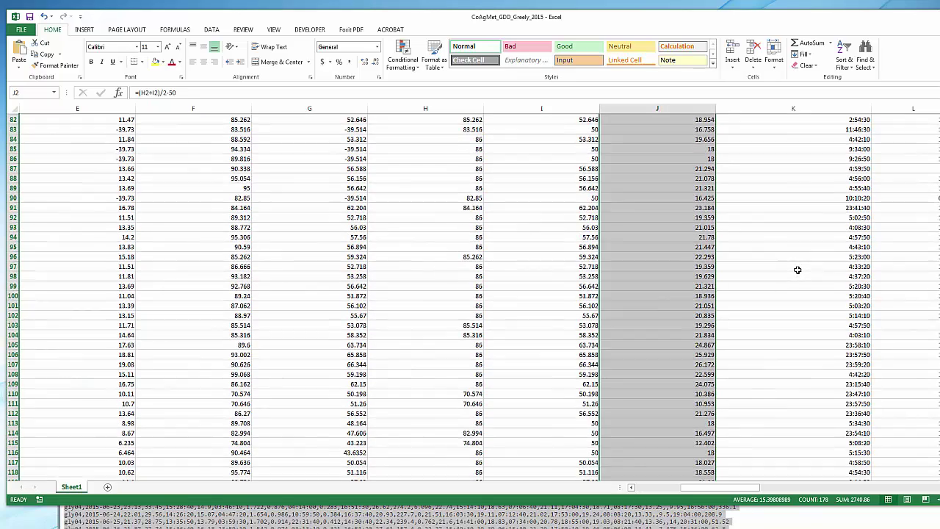
scroll(777, 332, "up", 20)
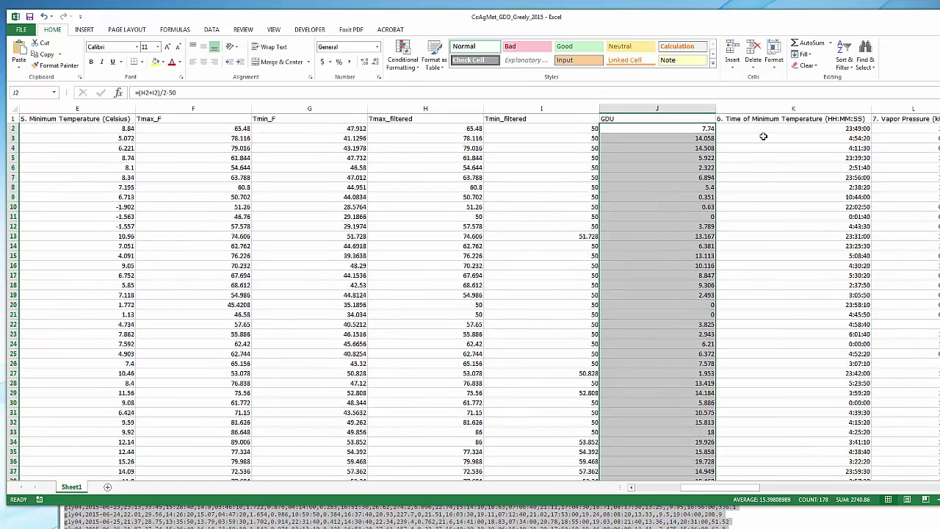
Insert a new column K after GDU and head it Acc_GDU
left_click(764, 110)
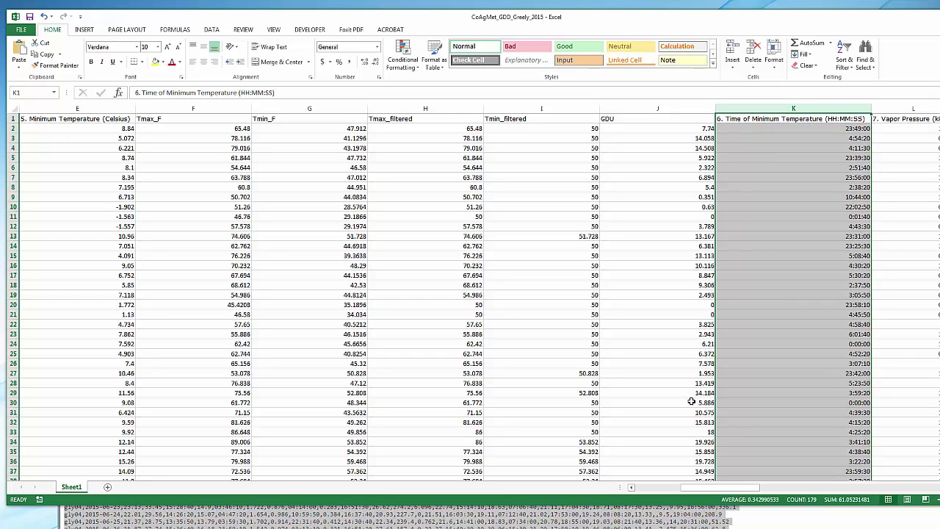
left_click(732, 51)
left_click(740, 121)
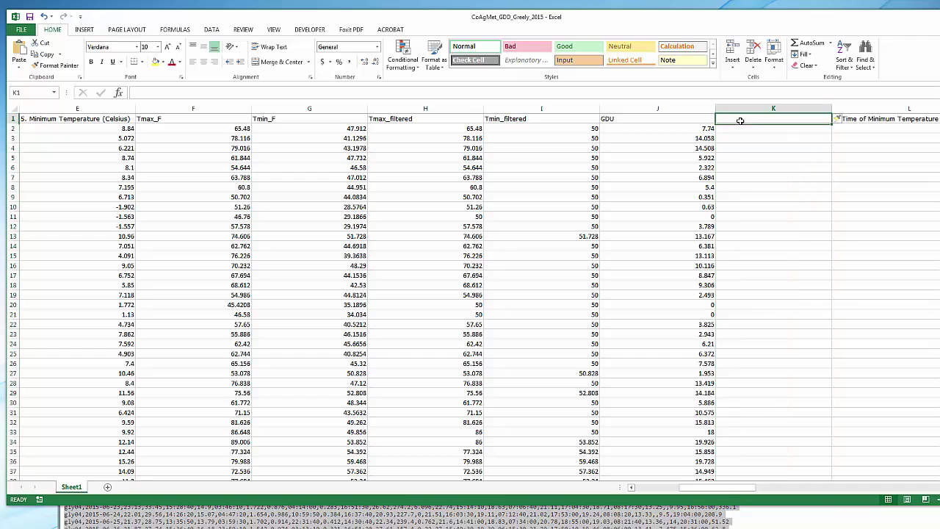
type("Acc")
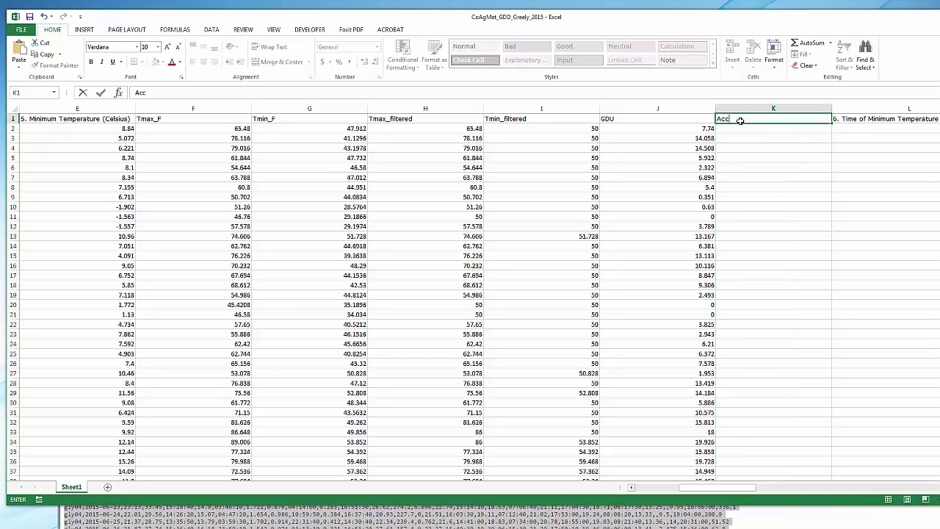
type("_GDU")
key("Return")
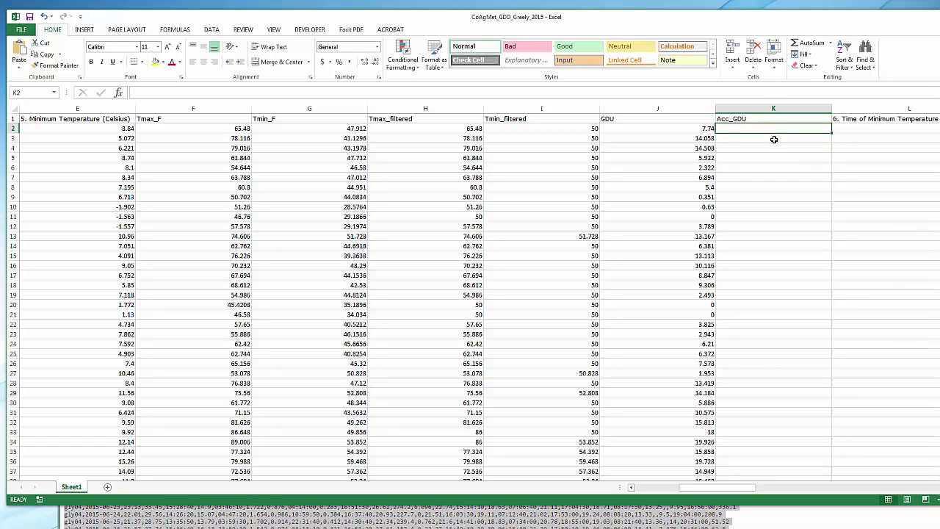
Start the accumulated total in K2 with the formula =J2
type("=")
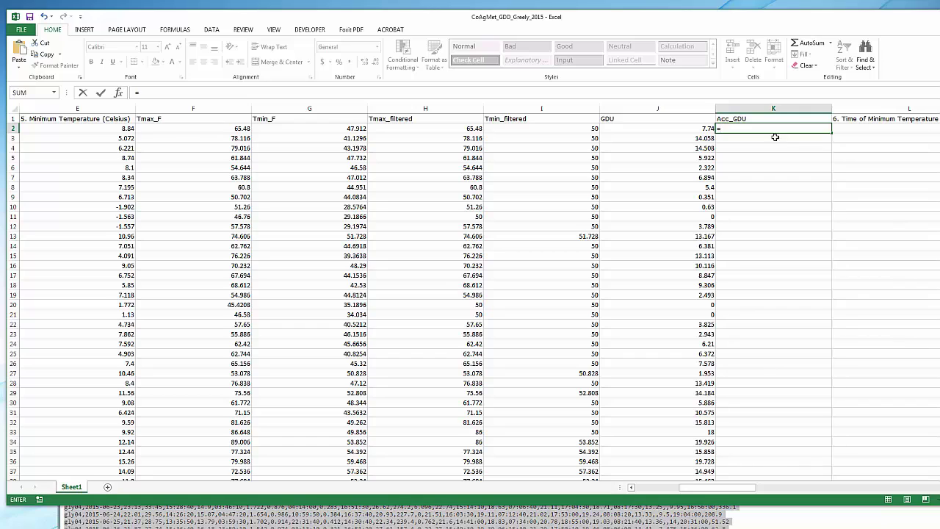
left_click(696, 131)
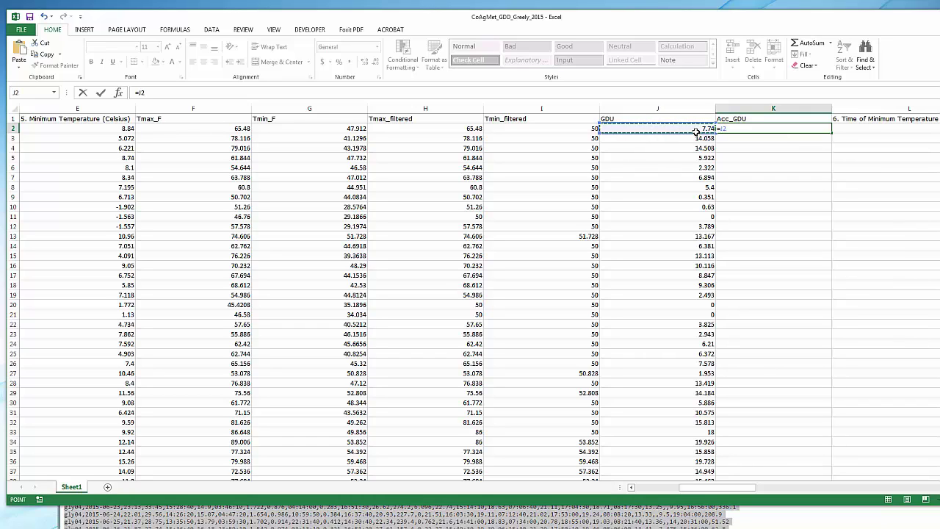
key("Return")
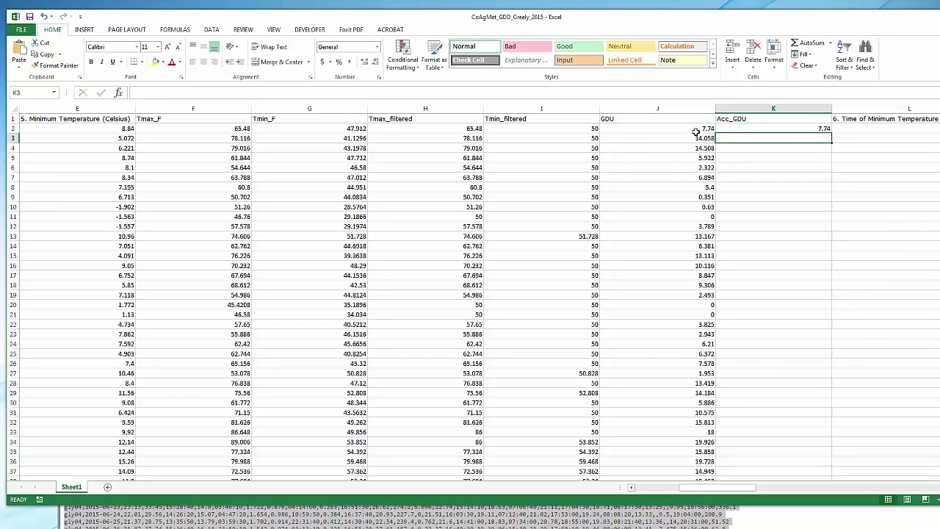
Add the second day's GDU to the running total in K3 with =K2+J3 and fill it down the Acc_GDU column
type("=")
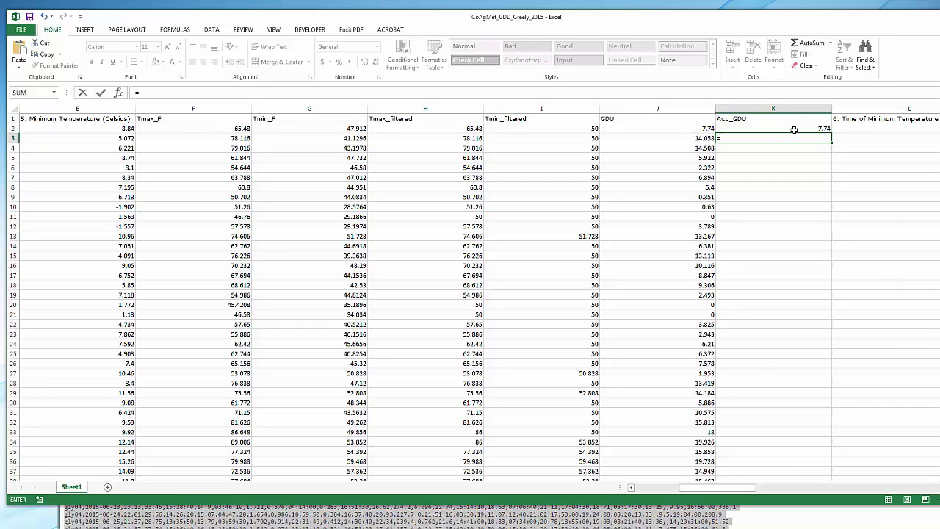
left_click(794, 128)
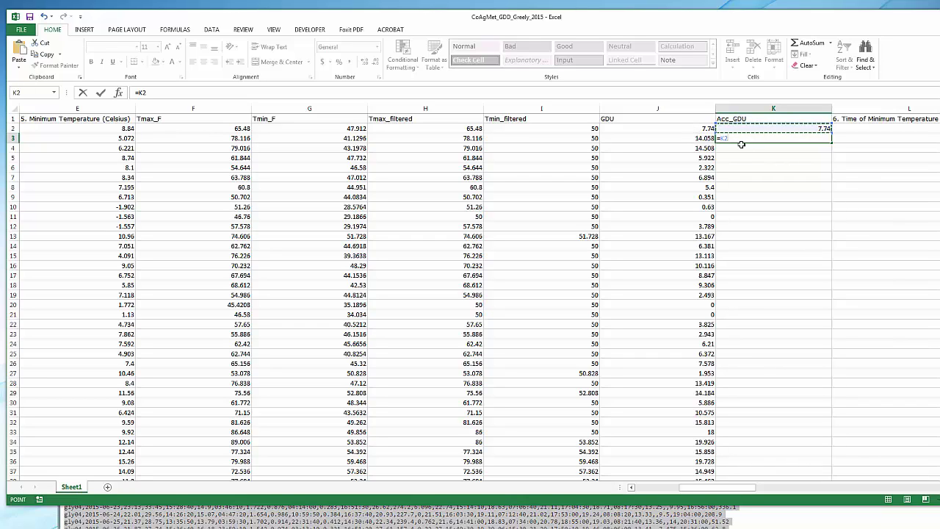
type("+")
left_click(700, 142)
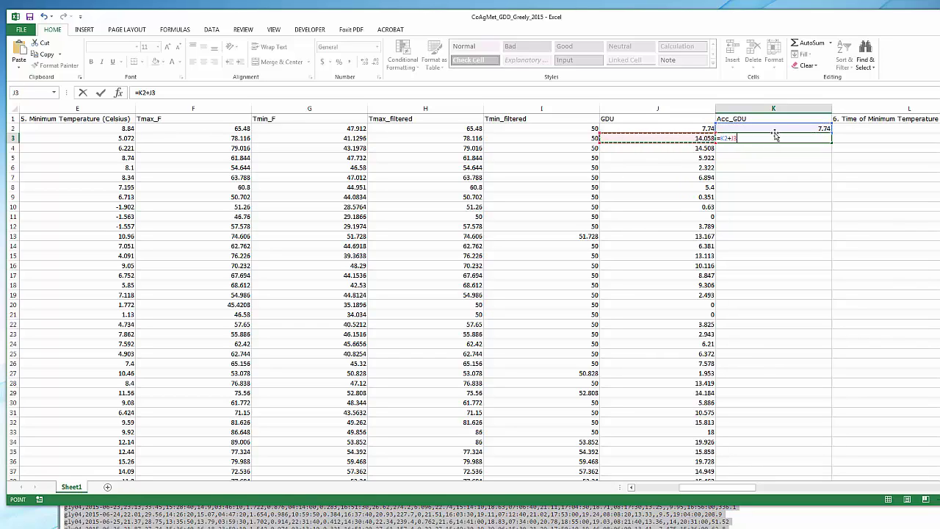
key("ctrl+Return")
double_click(832, 143)
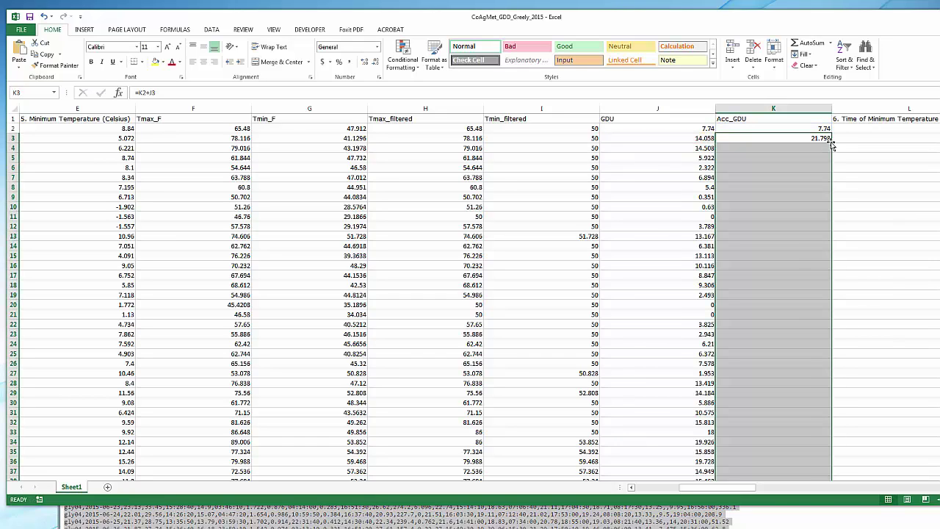
Review the accumulated GDU values in column K down to the last data row, 179
scroll(880, 213, "down", 6)
scroll(881, 213, "down", 20)
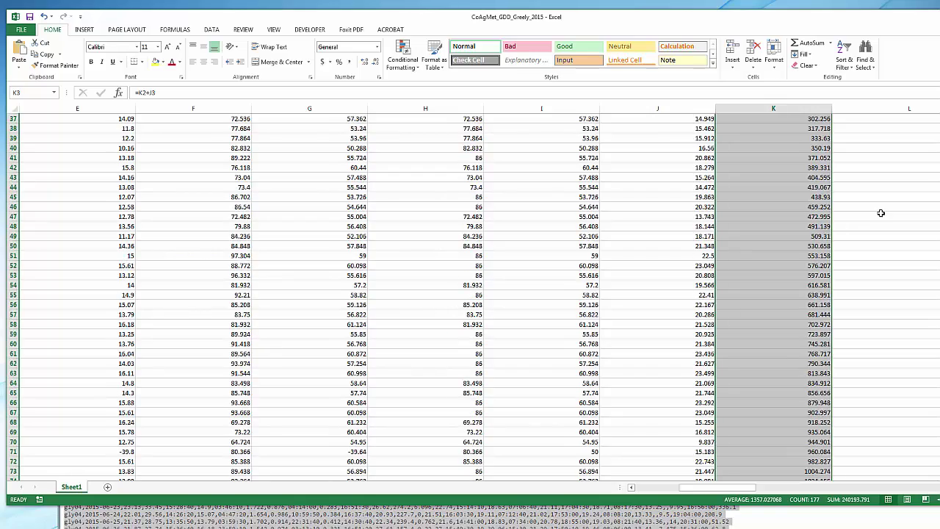
scroll(880, 213, "down", 10)
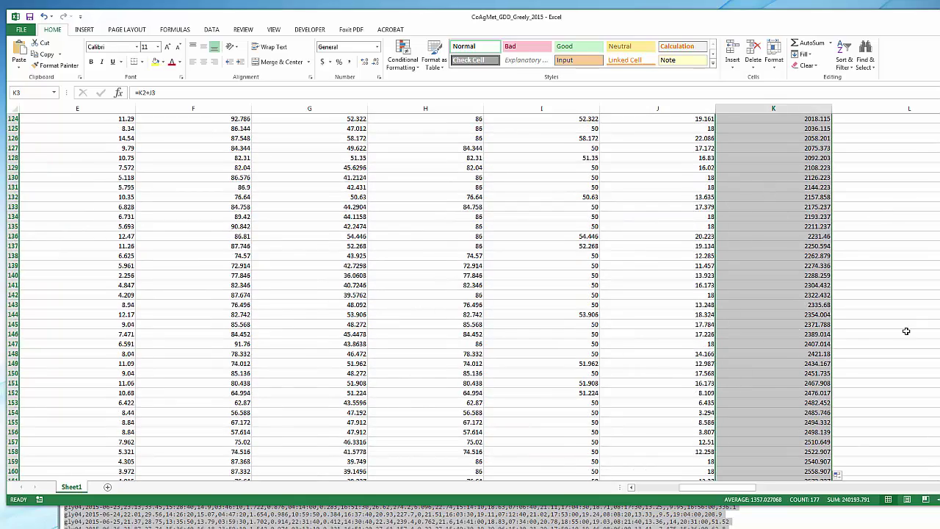
scroll(902, 320, "down", 5)
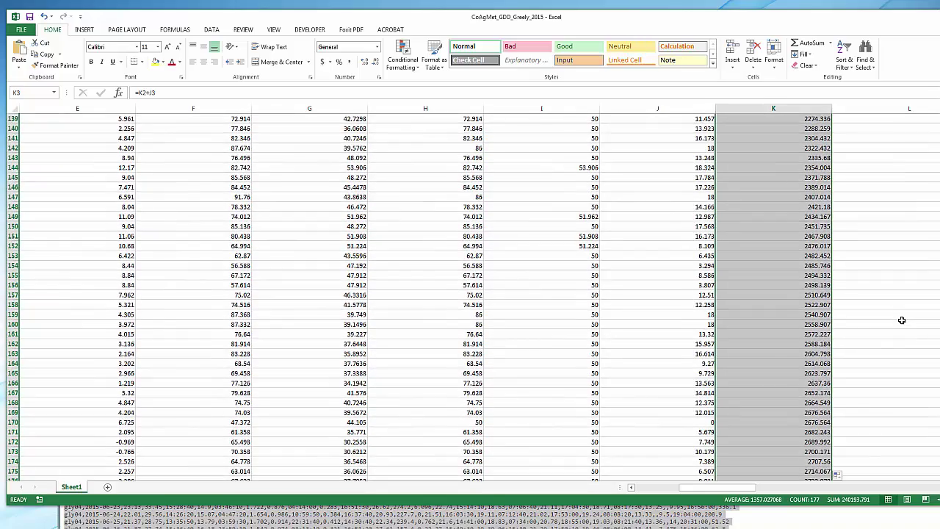
scroll(902, 320, "up", 6)
scroll(902, 320, "up", 1)
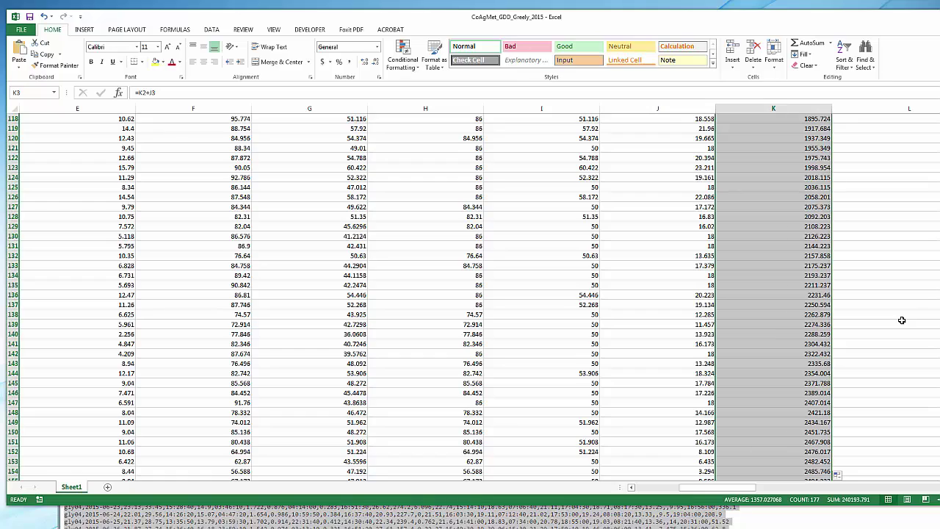
scroll(902, 320, "down", 11)
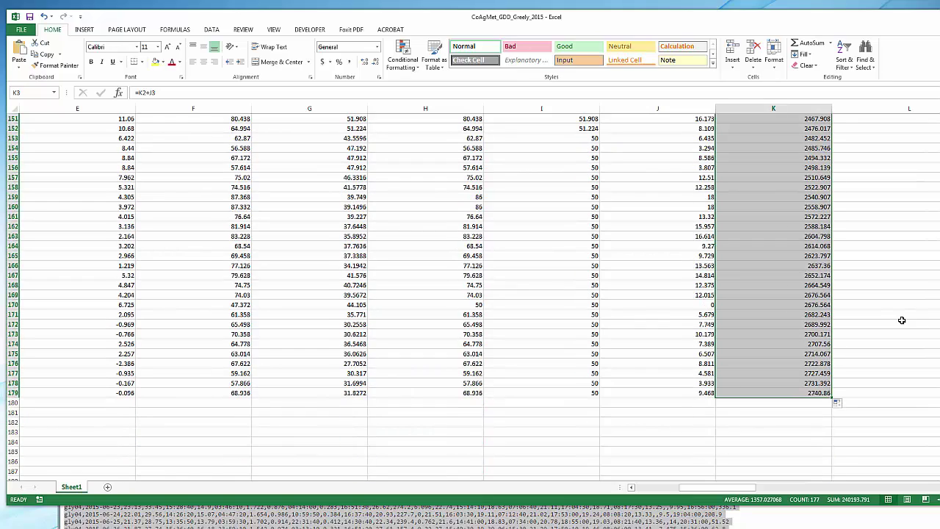
scroll(901, 320, "up", 7)
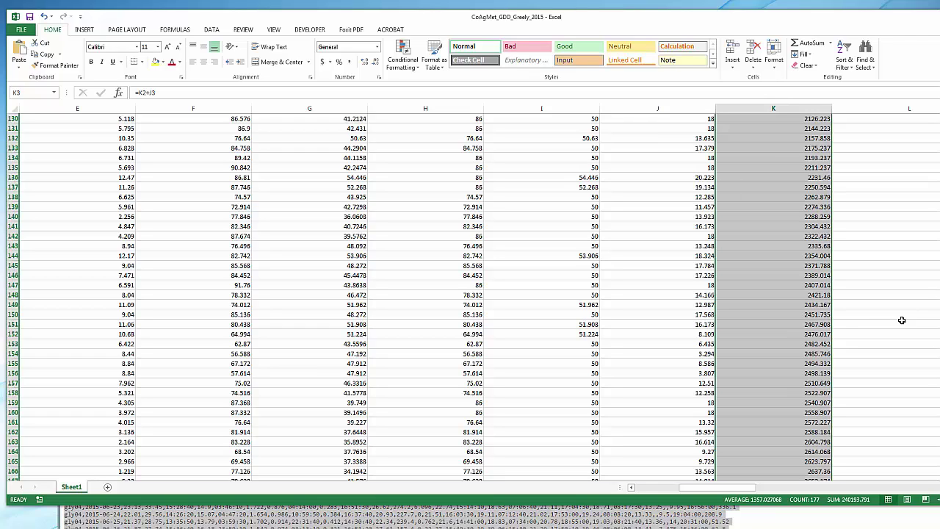
Inspect the accumulated totals in K146 and K147 and select the whole of row 147
left_click(817, 272)
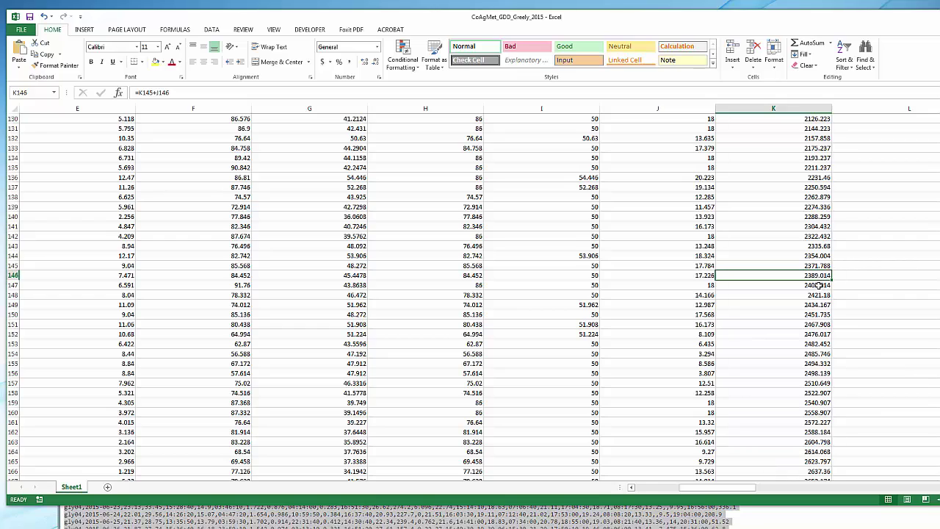
left_click(819, 285)
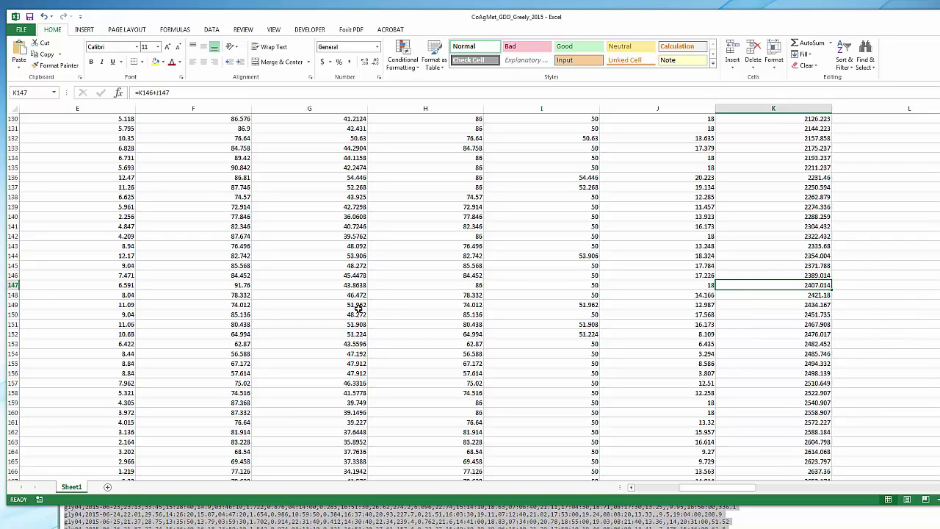
left_click(10, 285)
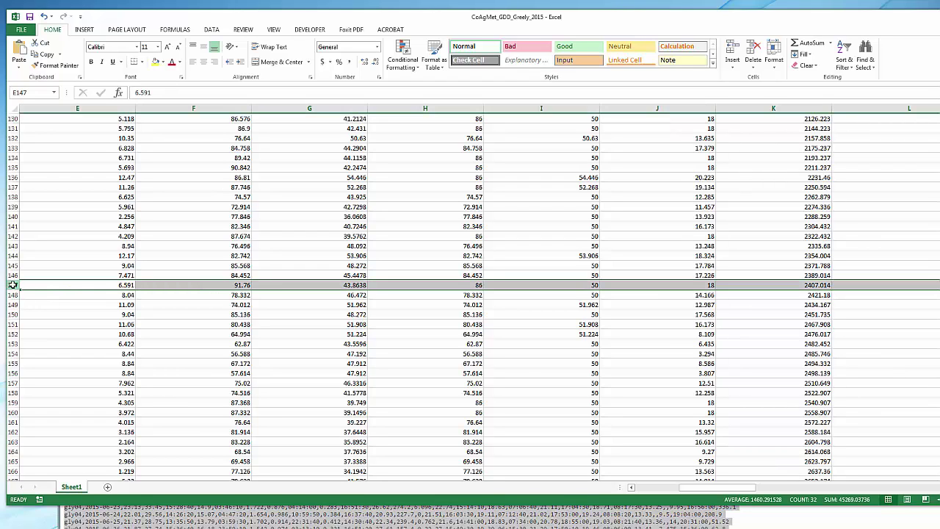
left_click_drag(747, 489, 680, 488)
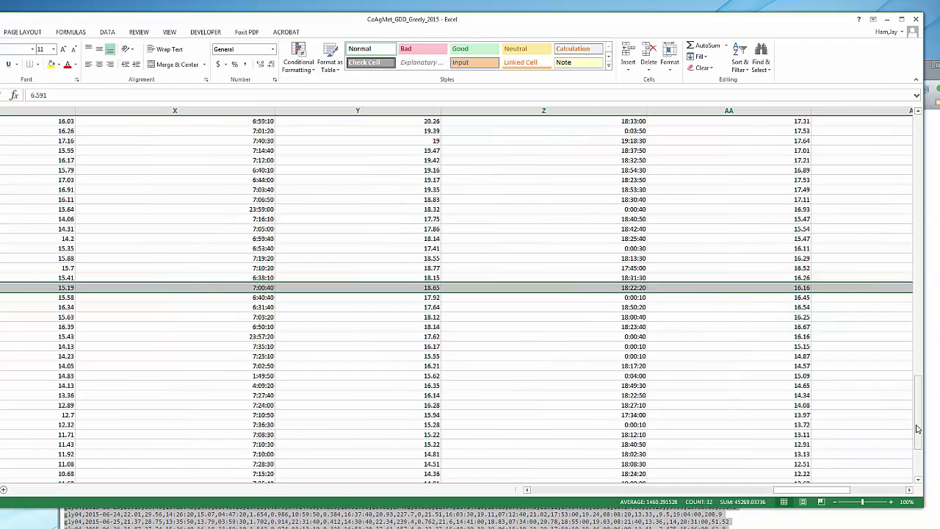
Select the Datetime column B together with the Acc_GDU column K as chart data
left_click_drag(915, 430, 901, 132)
left_click_drag(790, 490, 532, 493)
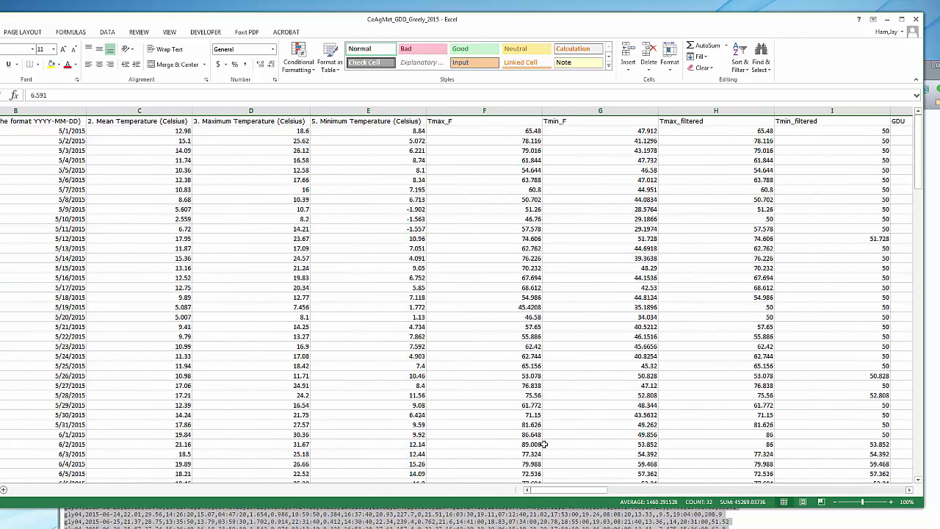
left_click(11, 111)
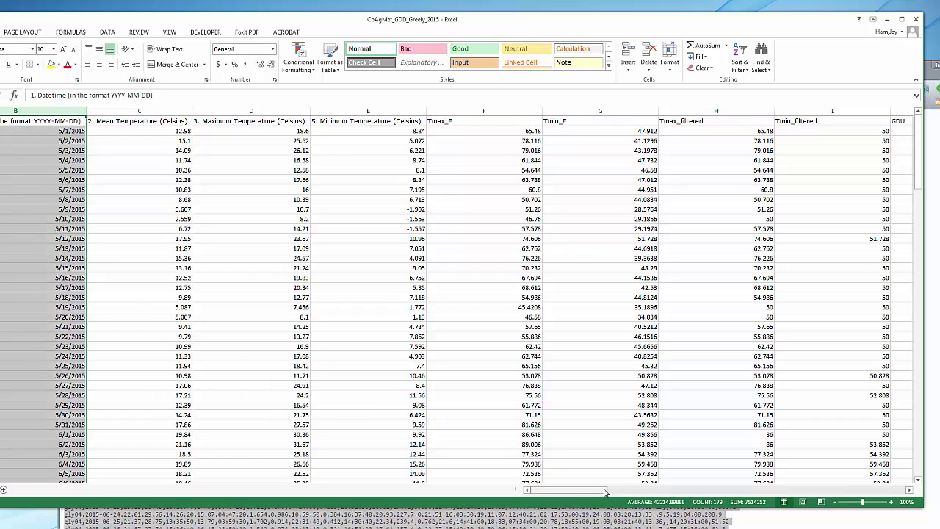
left_click_drag(598, 490, 633, 492)
left_click_drag(652, 491, 655, 490)
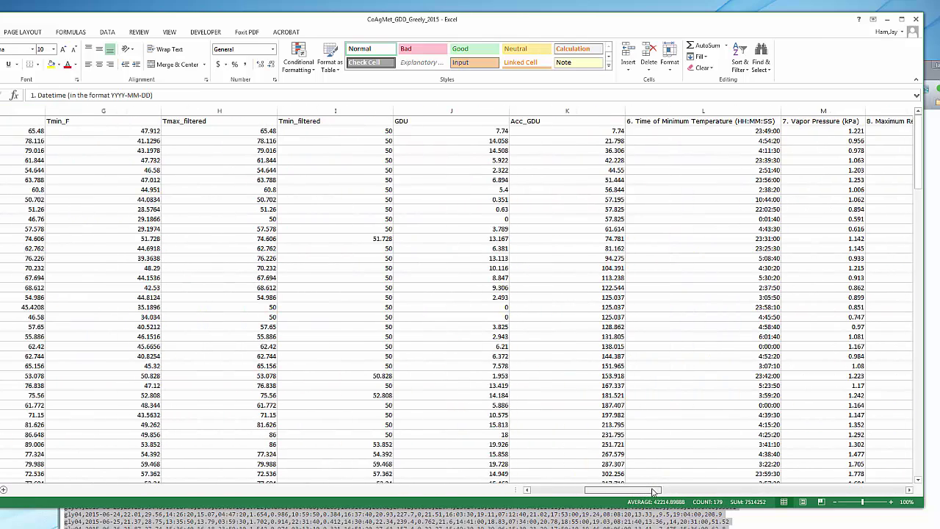
left_click_drag(218, 21, 311, 21)
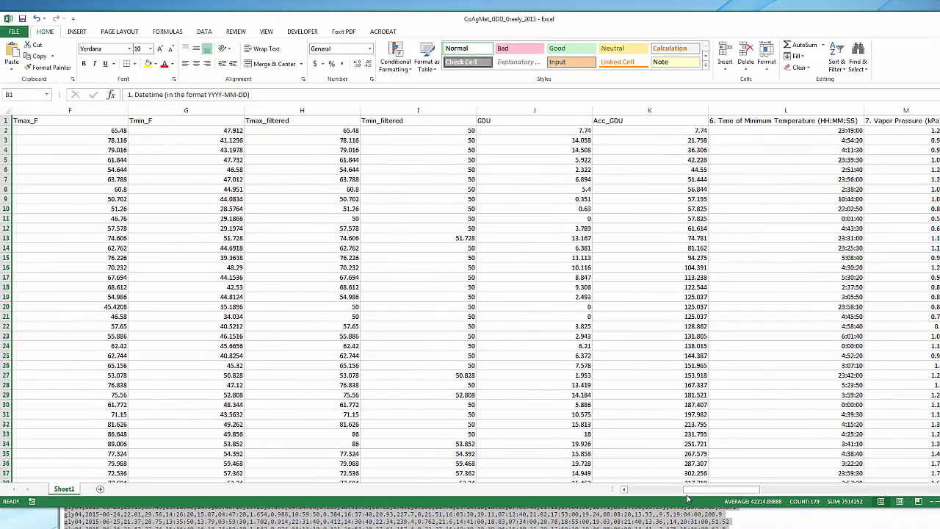
mouse_move(687, 489)
left_mouse_down()
mouse_move(631, 489)
mouse_move(708, 493)
mouse_move(702, 490)
left_mouse_up()
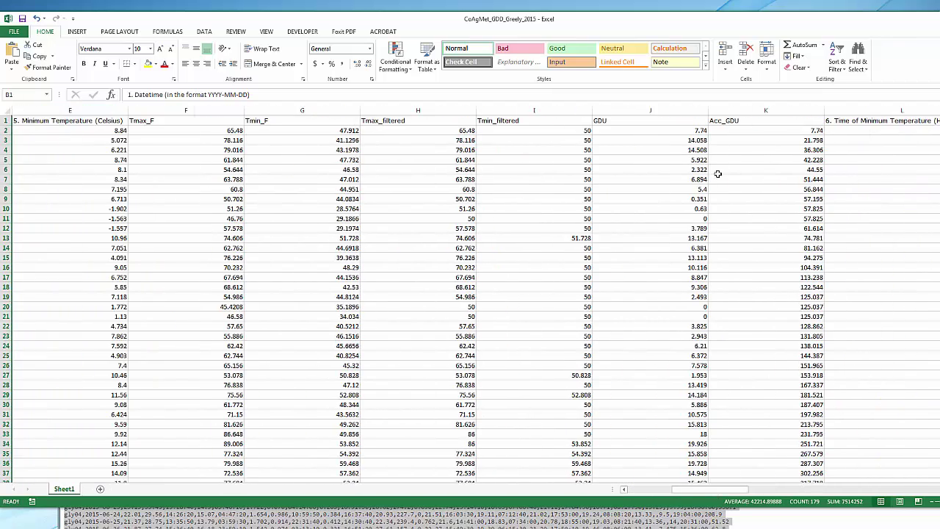
left_click(751, 110)
mouse_move(732, 498)
left_mouse_down()
mouse_move(654, 499)
mouse_move(740, 493)
left_mouse_up()
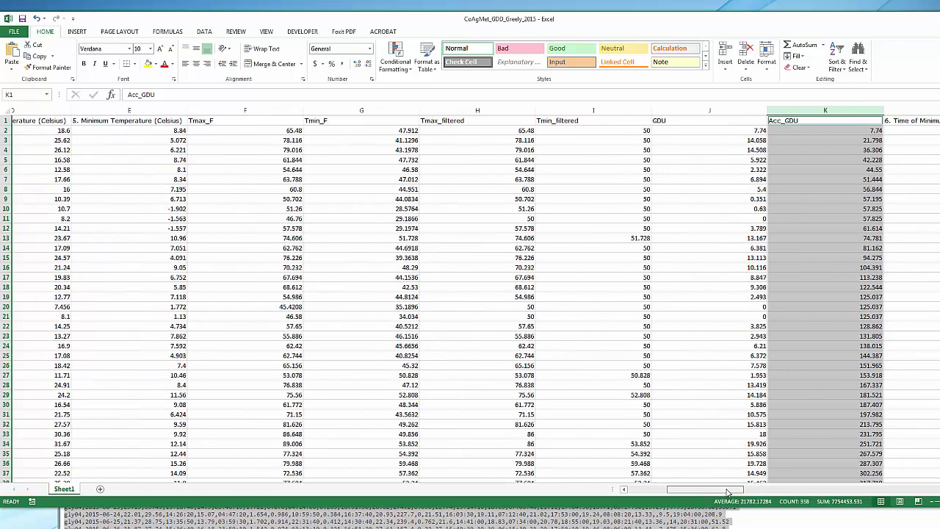
Insert a markers-only scatter chart of Acc_GDU against the dates
left_click(78, 32)
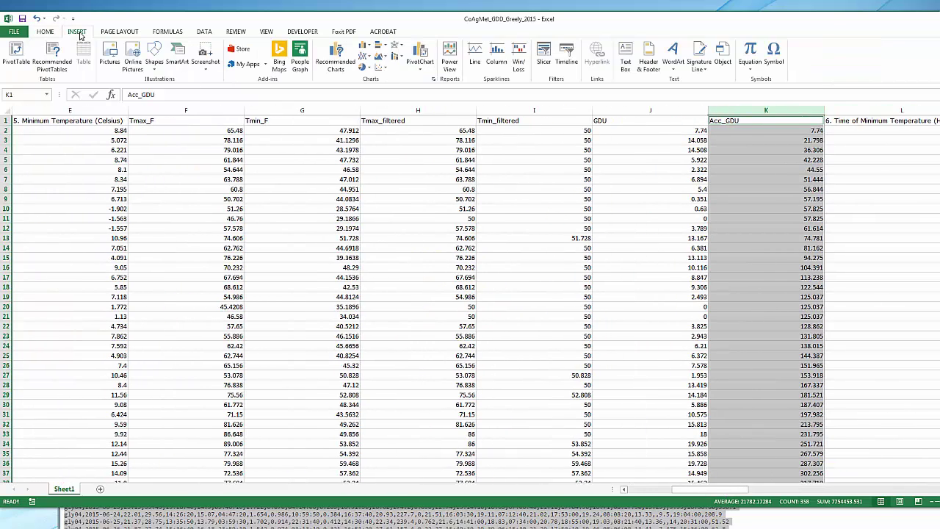
left_click(379, 70)
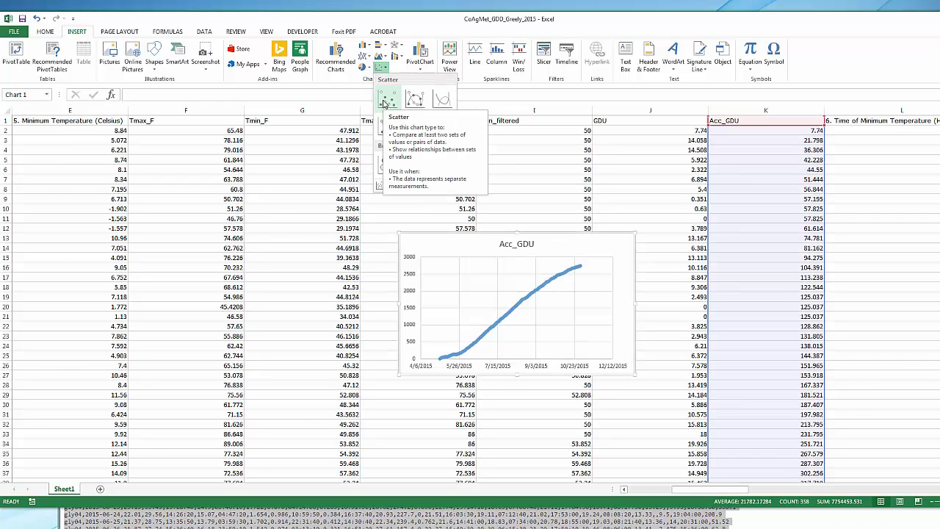
left_click(383, 103)
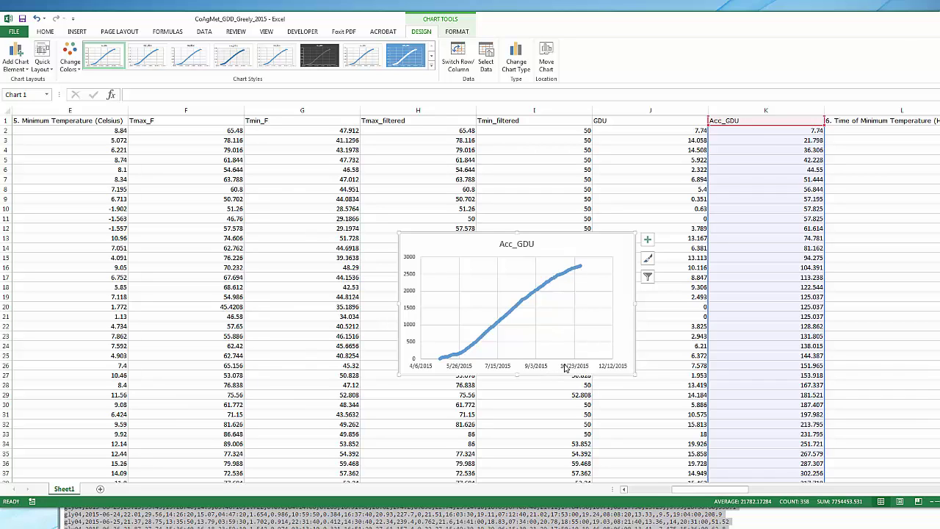
Move the Acc_GDU chart to a new chart sheet named GDU and select its plot area
right_click(548, 250)
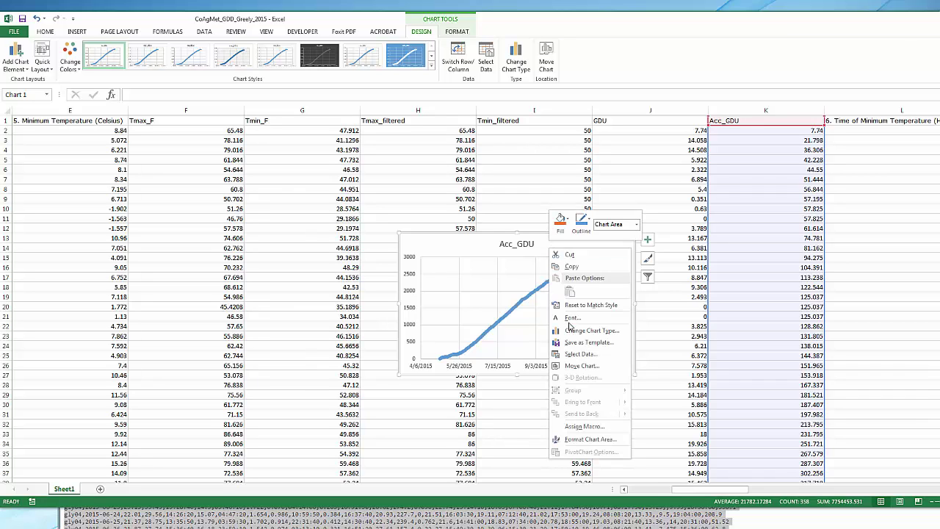
left_click(580, 365)
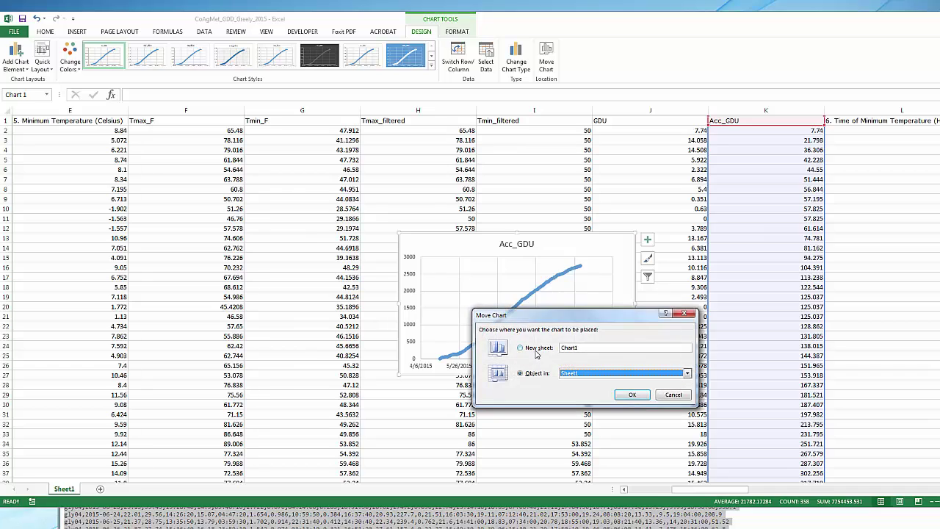
left_click(520, 349)
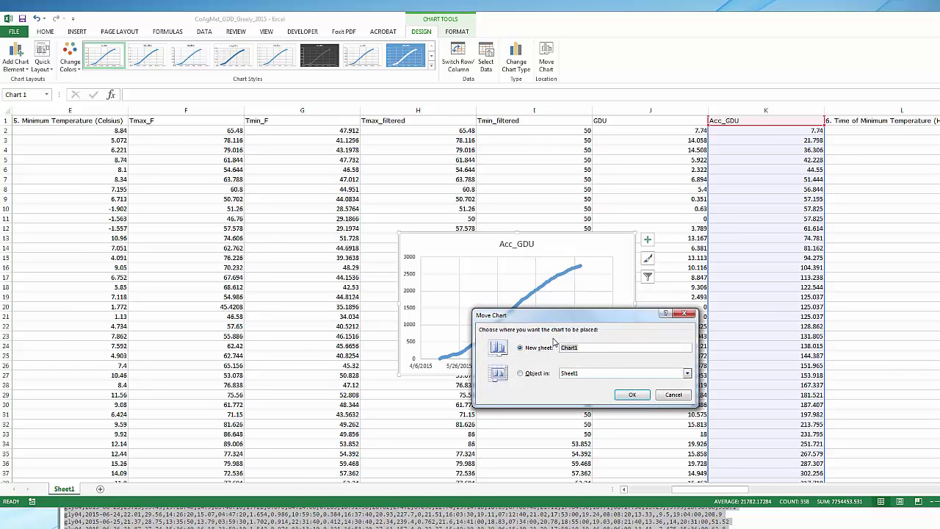
type("GDU")
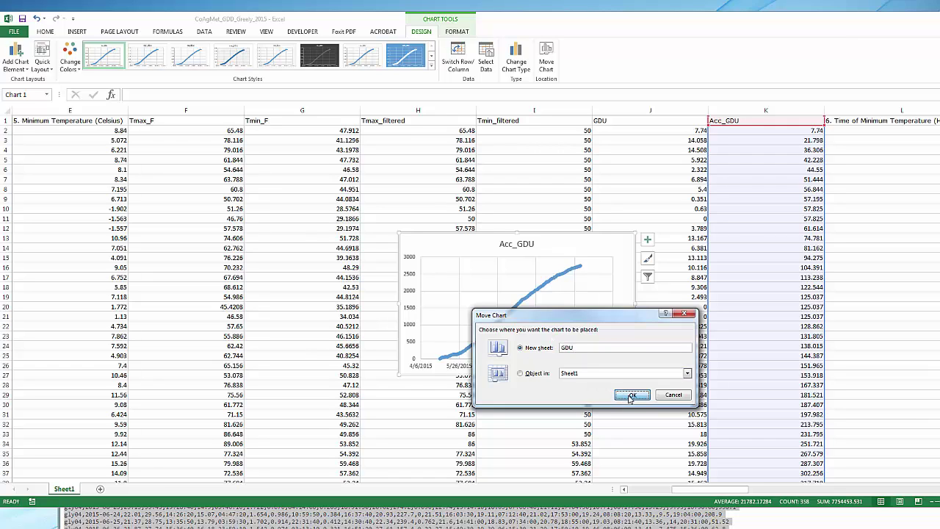
left_click(630, 394)
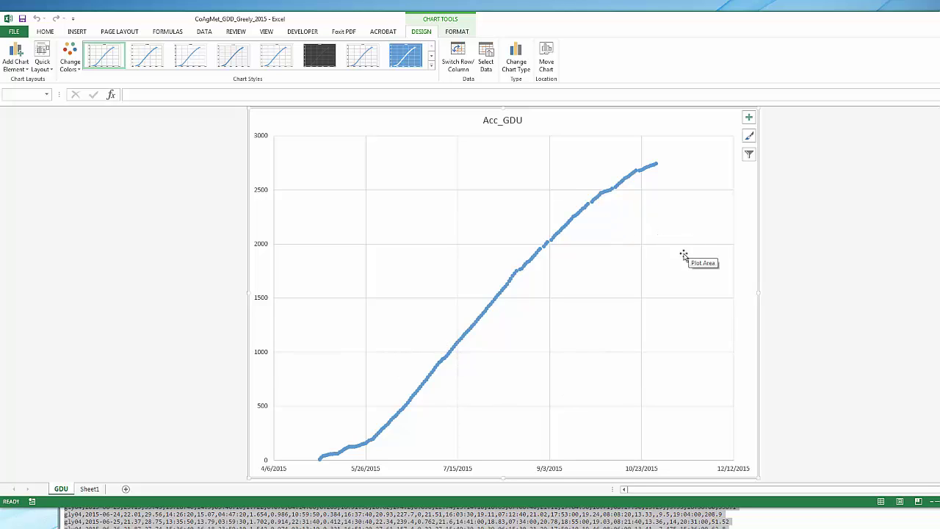
left_click(625, 357)
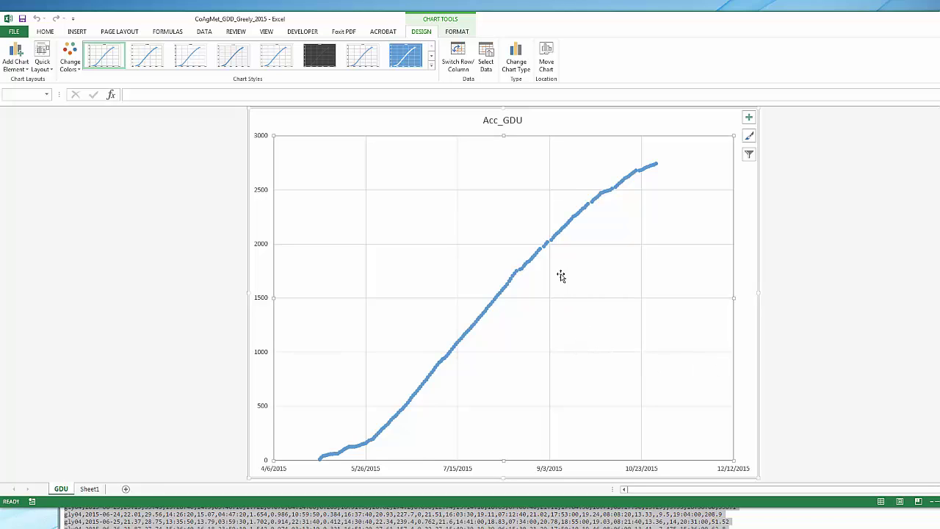